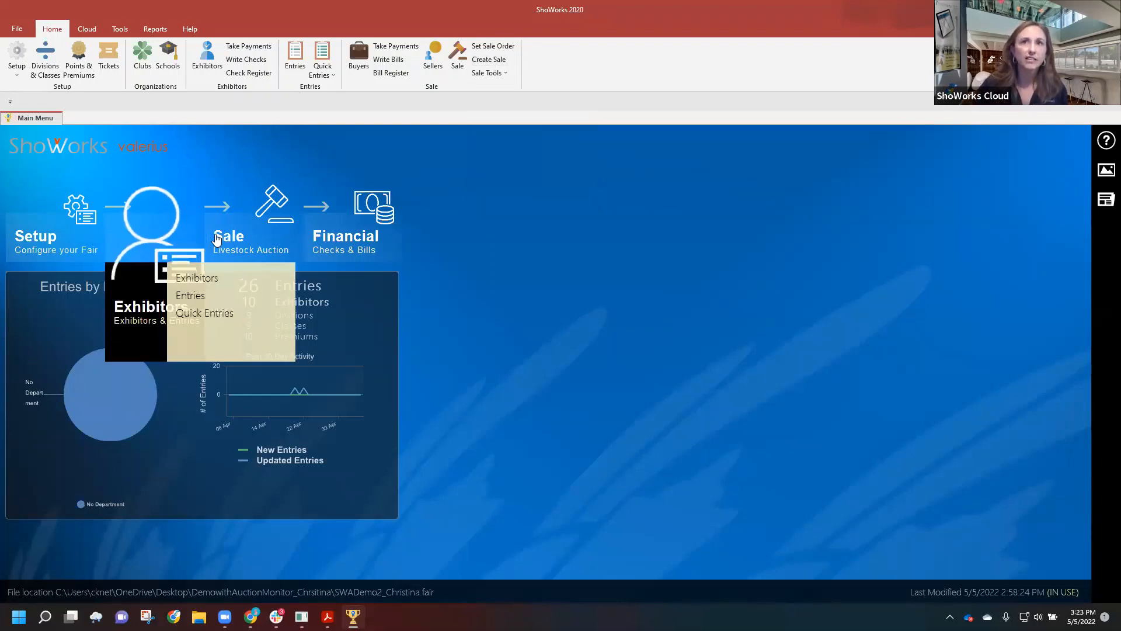
Open the Sale records and check the sale order and invoice numbers of the first three market steer lots
mouse_move(234, 238)
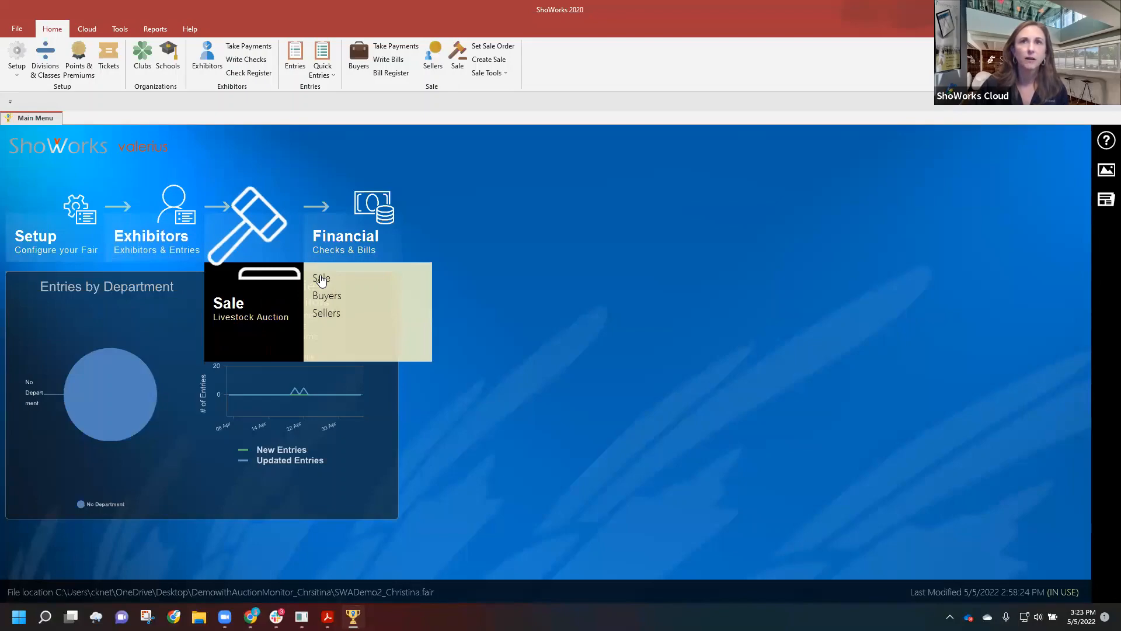
left_click(320, 279)
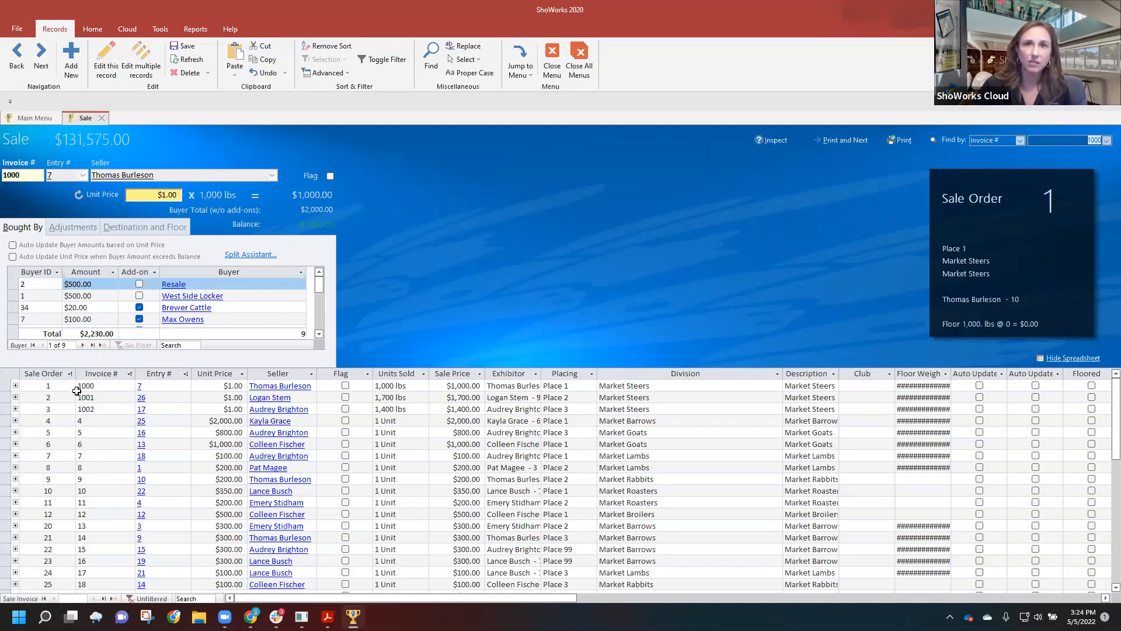
left_click(129, 374)
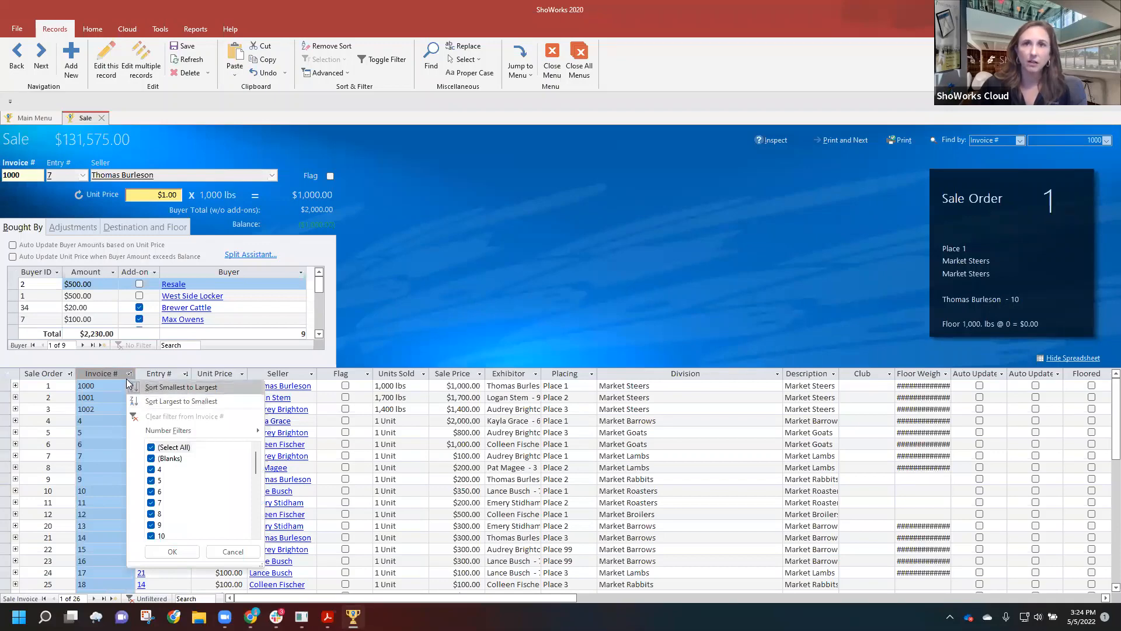
left_click(347, 352)
left_click(90, 385)
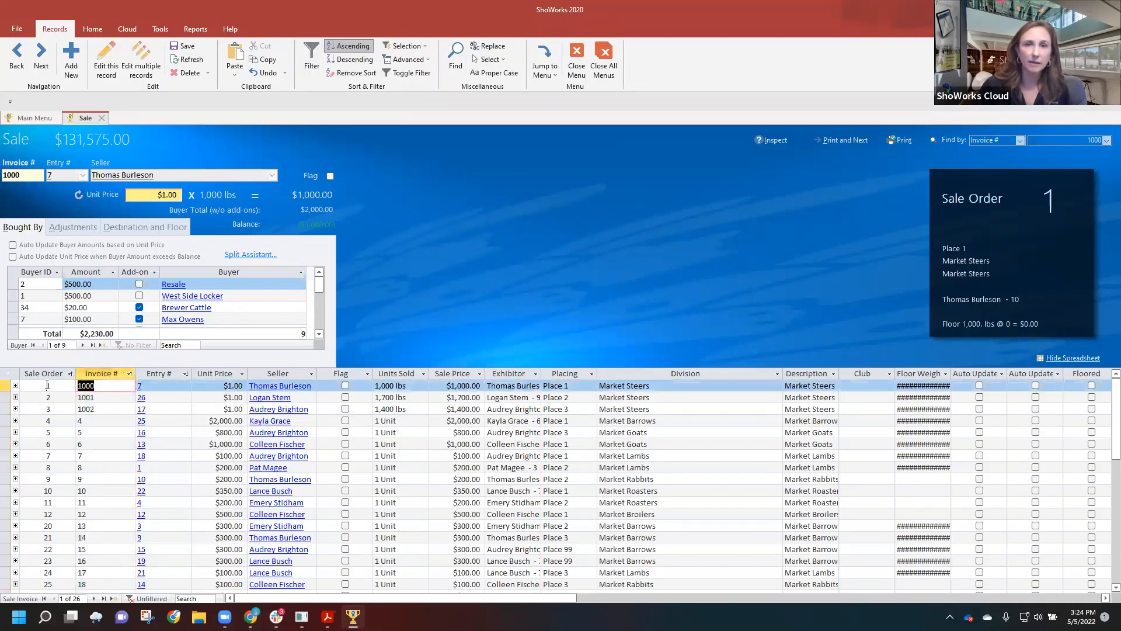
left_click(56, 387)
left_click(107, 403)
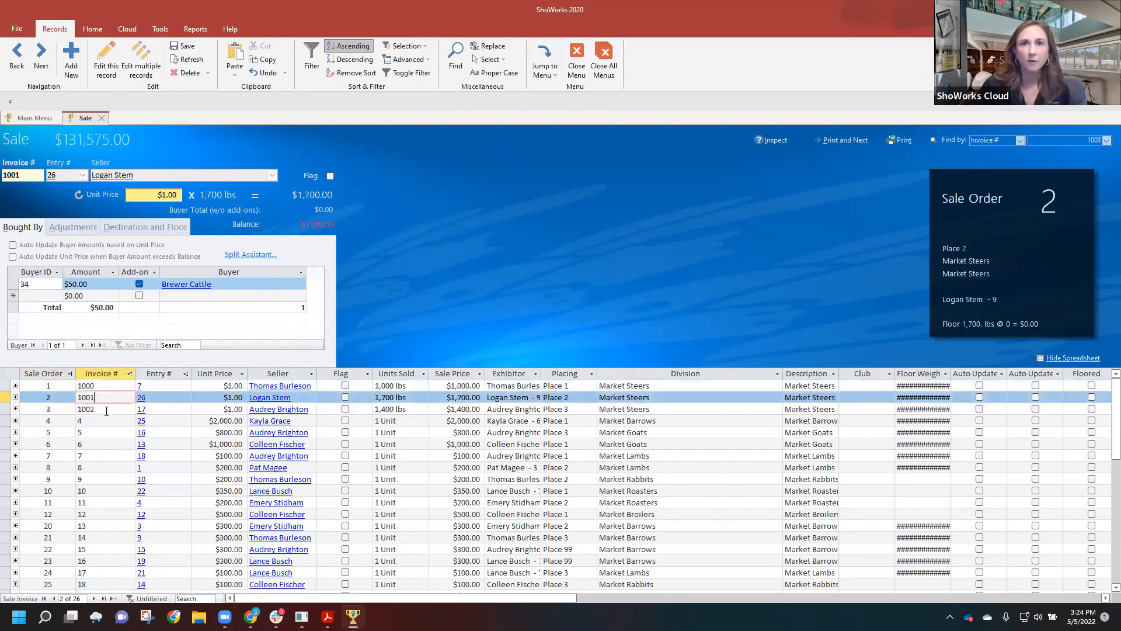
key("Down")
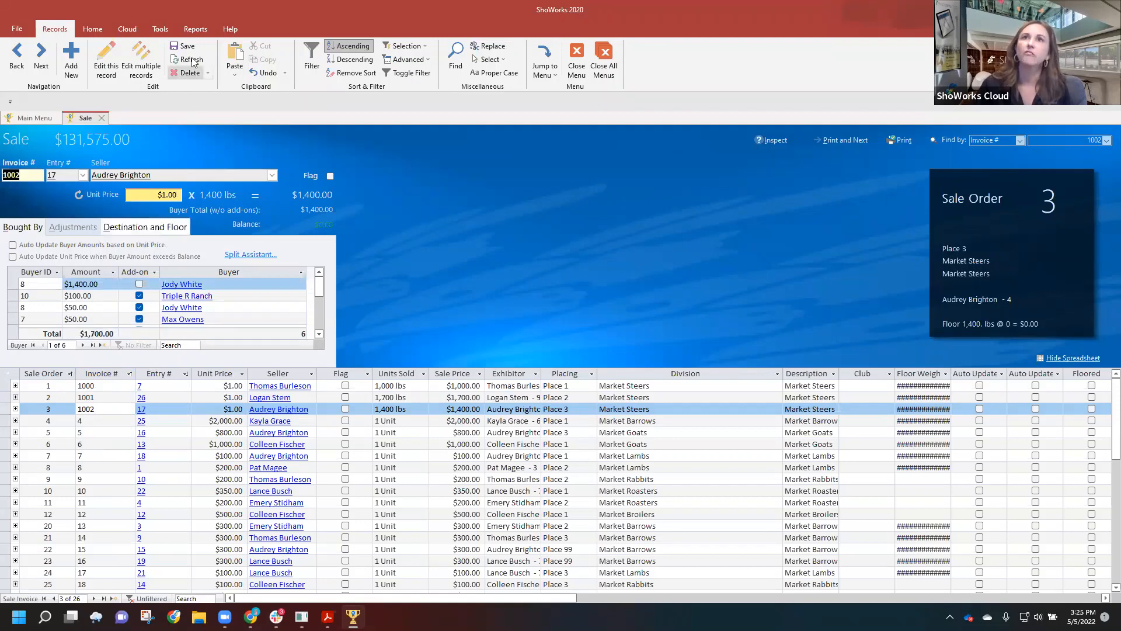
Renumber the sale invoices starting with 1, sorted by Sale Order, Seller Name, Division and Unit Price in ascending order
left_click(160, 30)
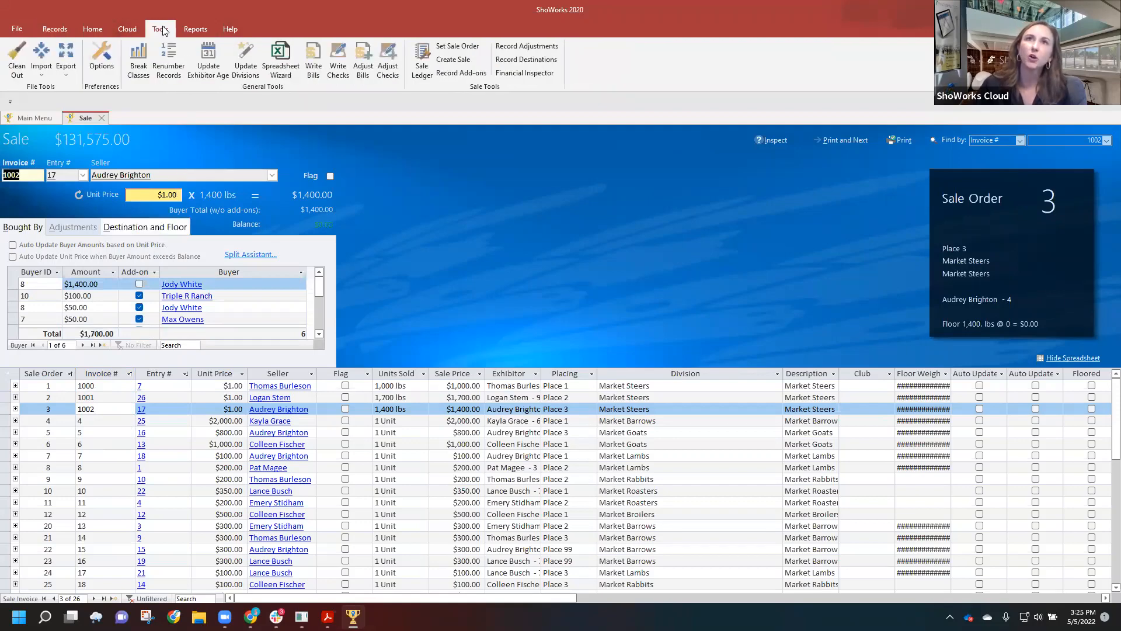
left_click(169, 61)
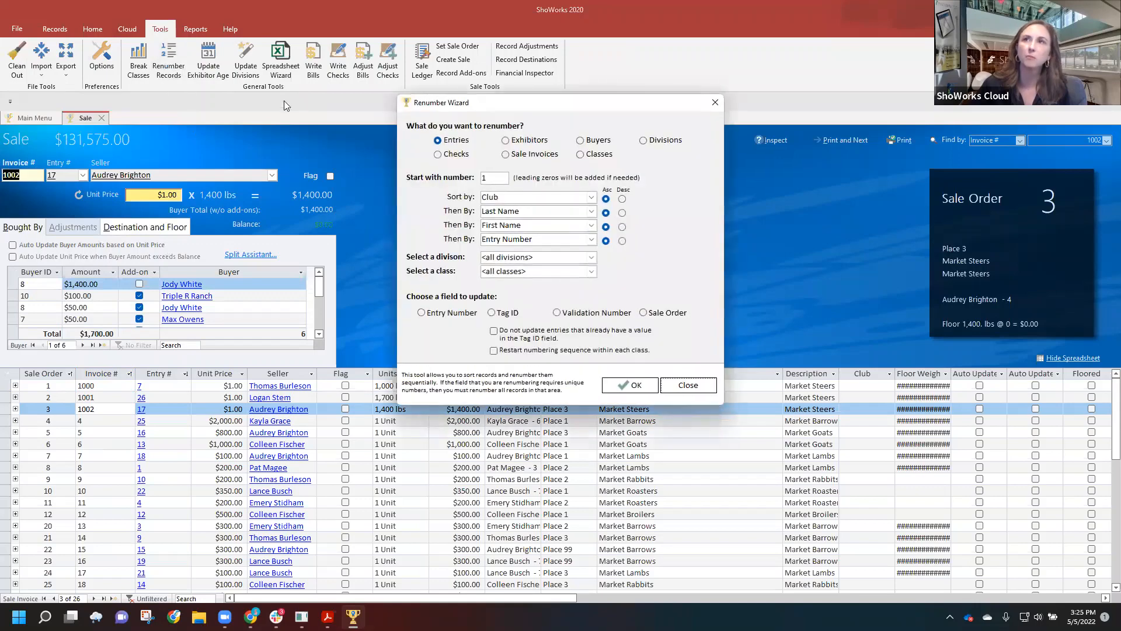
left_click(506, 155)
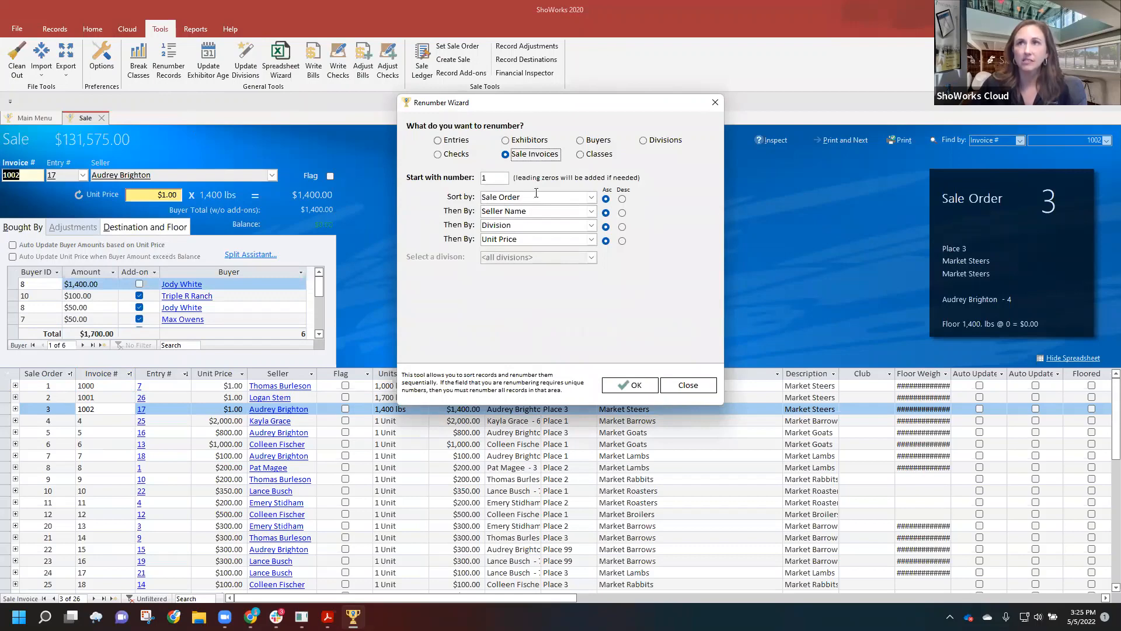
left_click(512, 196)
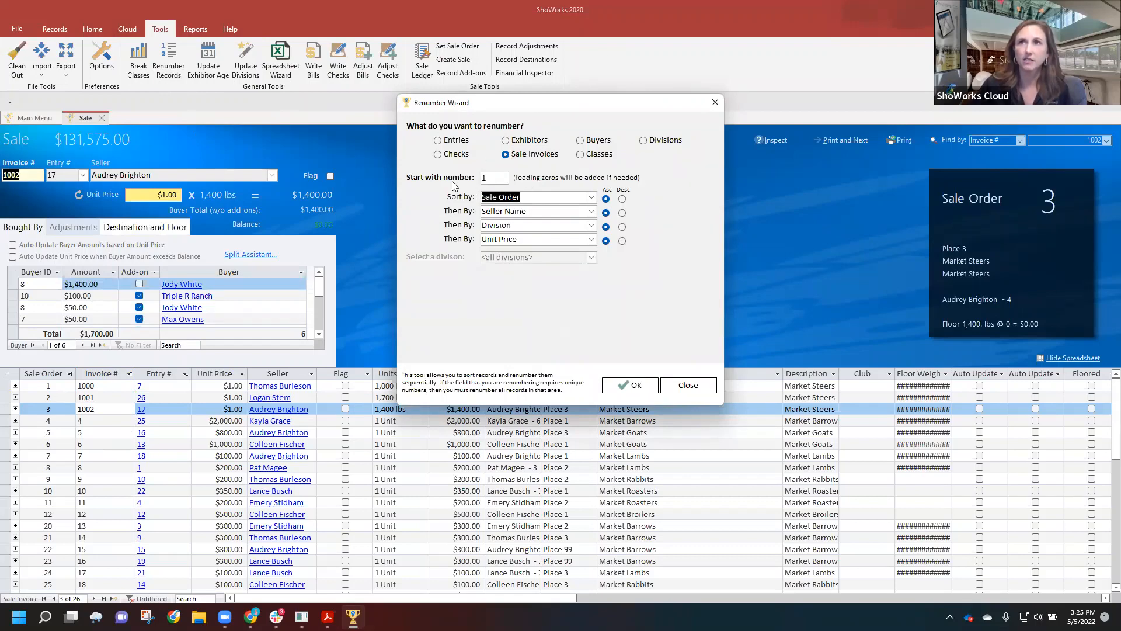
left_click(632, 388)
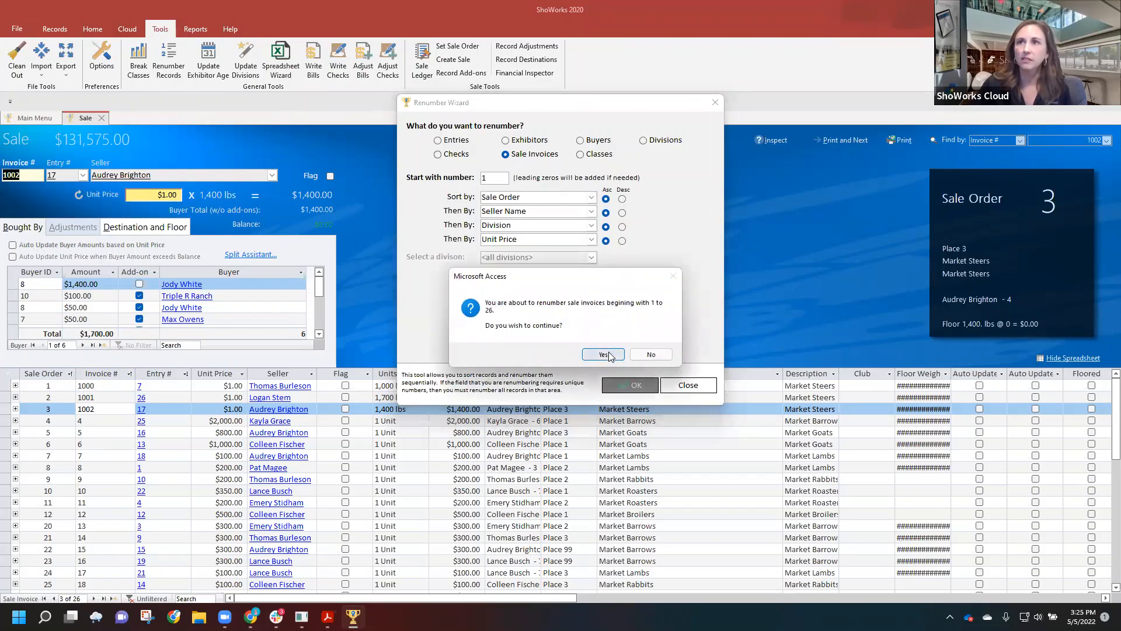
left_click(604, 354)
left_click(610, 353)
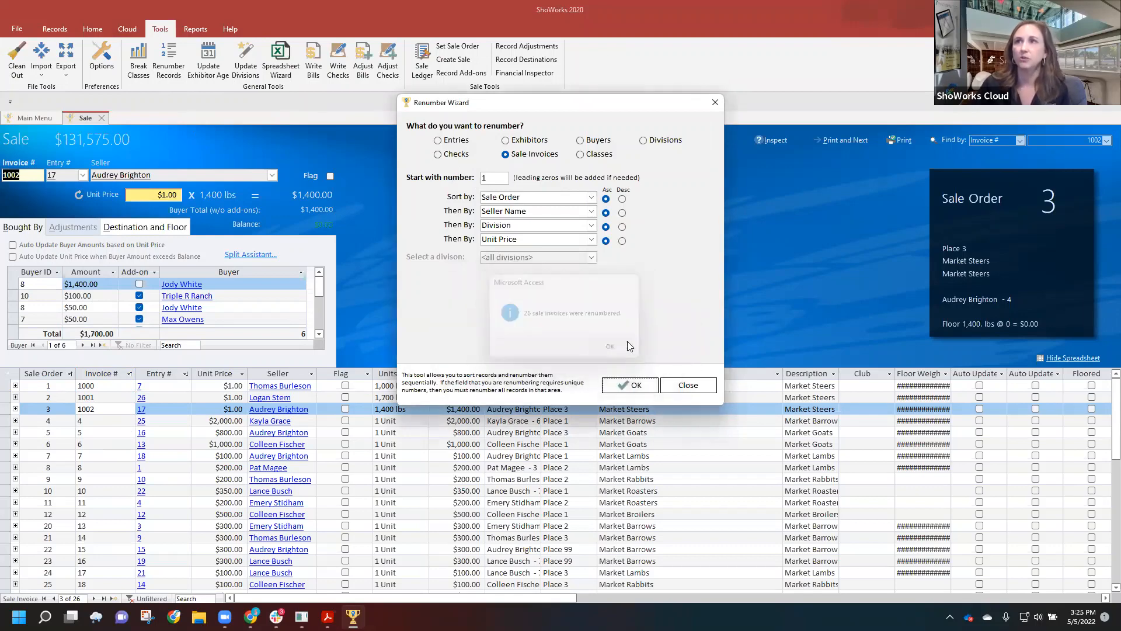
Repeat the sale invoice renumbering with the same settings and refresh the Sale records
left_click(635, 387)
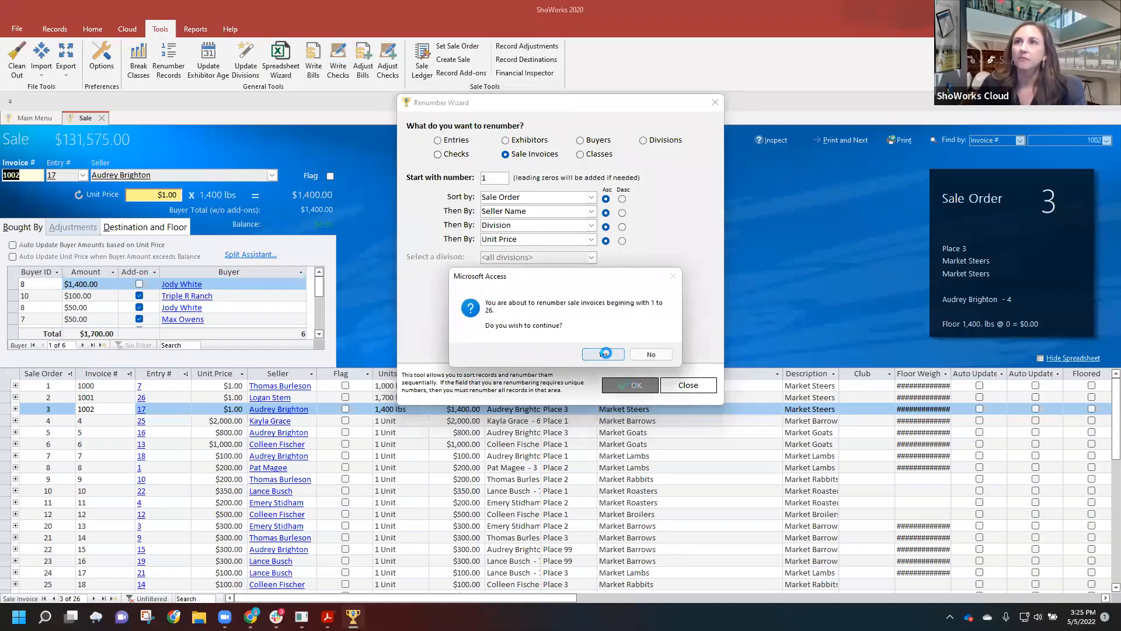
left_click(609, 355)
left_click(614, 349)
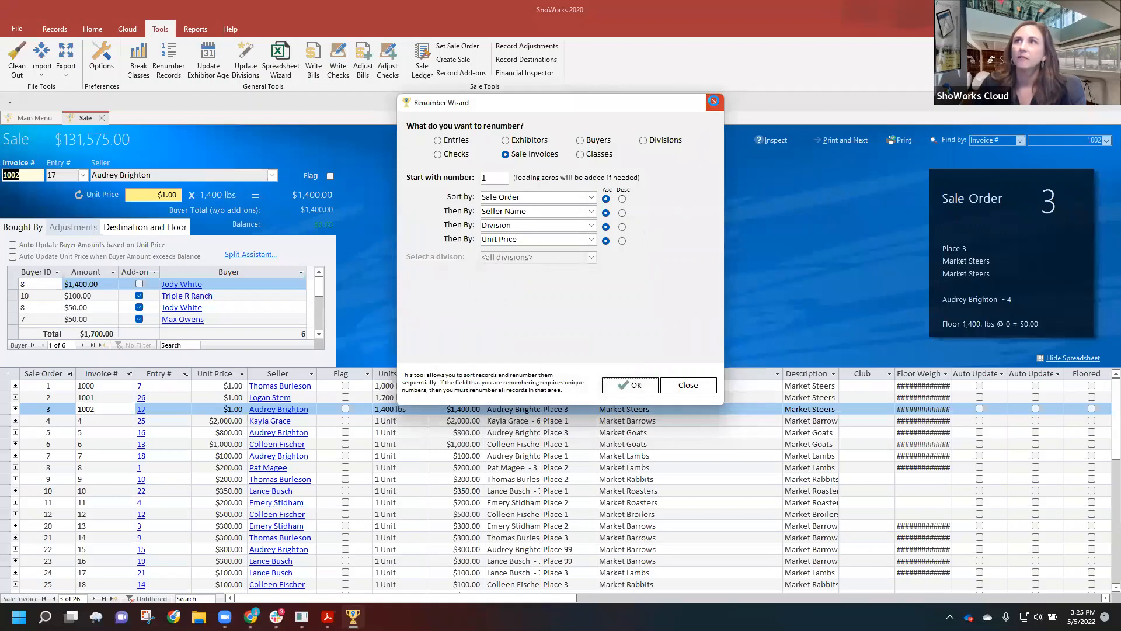
left_click(715, 103)
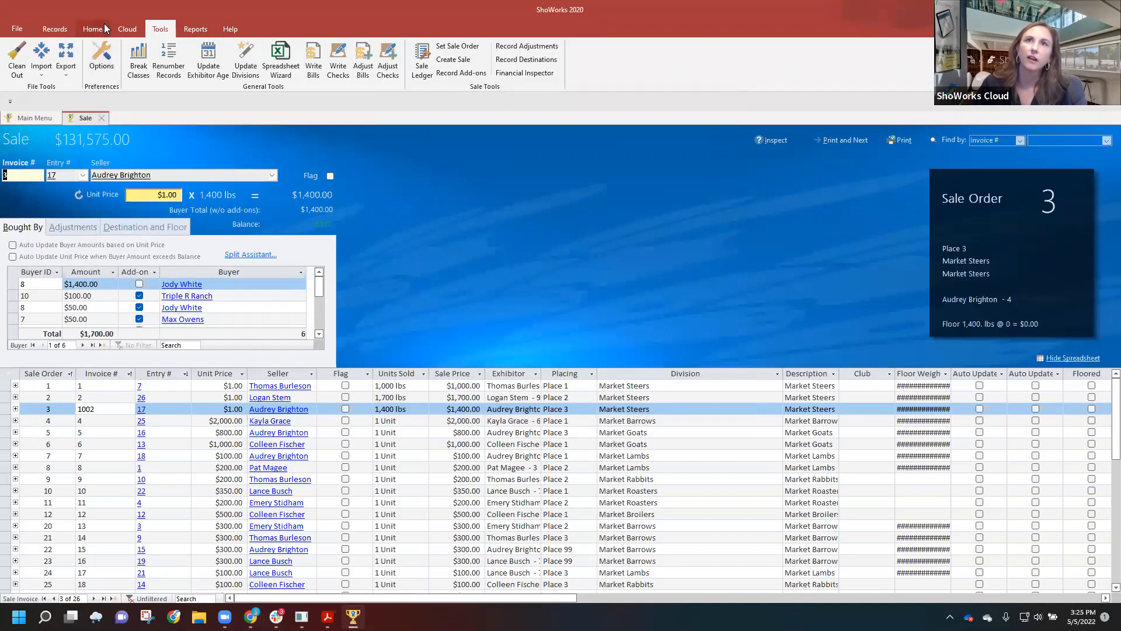
left_click(54, 28)
left_click(190, 59)
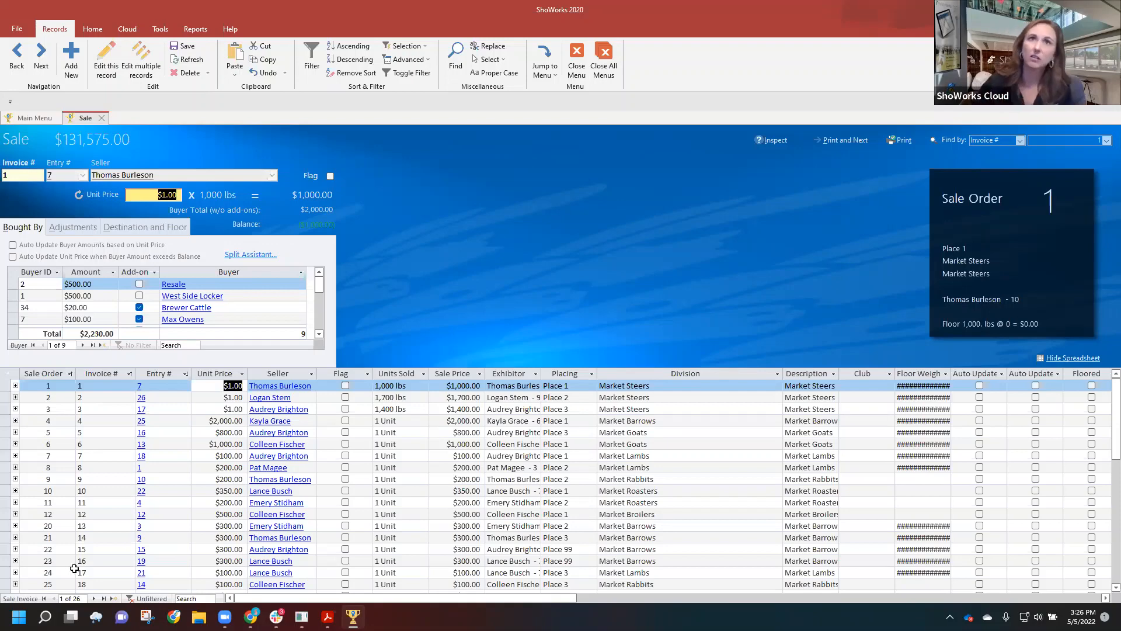
Open the Buyers records and look through the buyer list for the registered buyers and their contact details
left_click(55, 120)
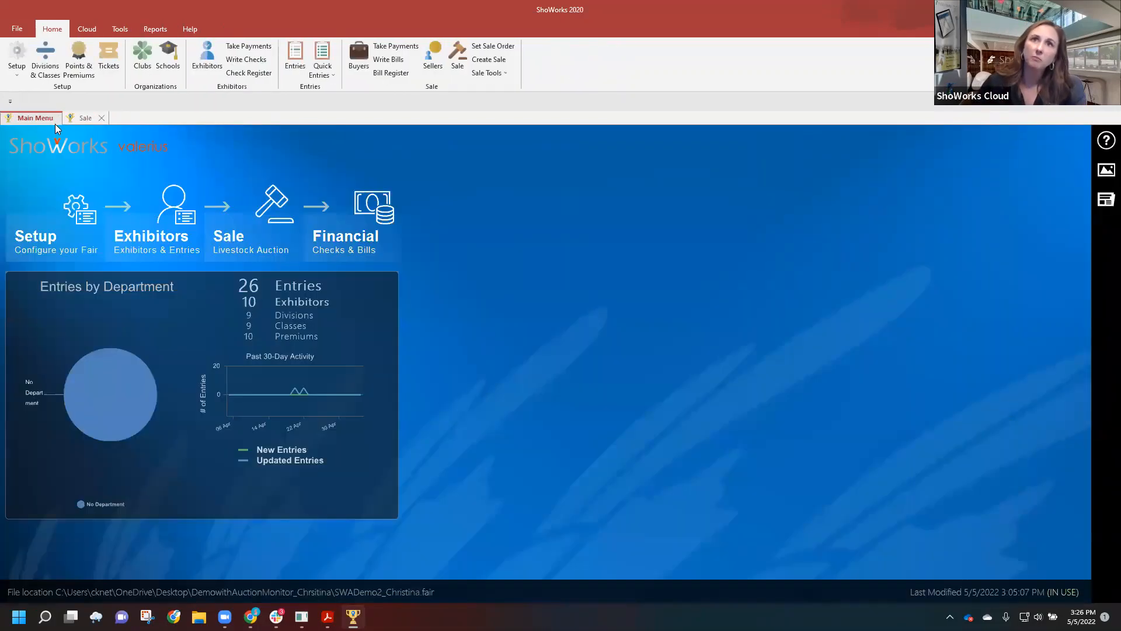
mouse_move(253, 298)
left_click(318, 297)
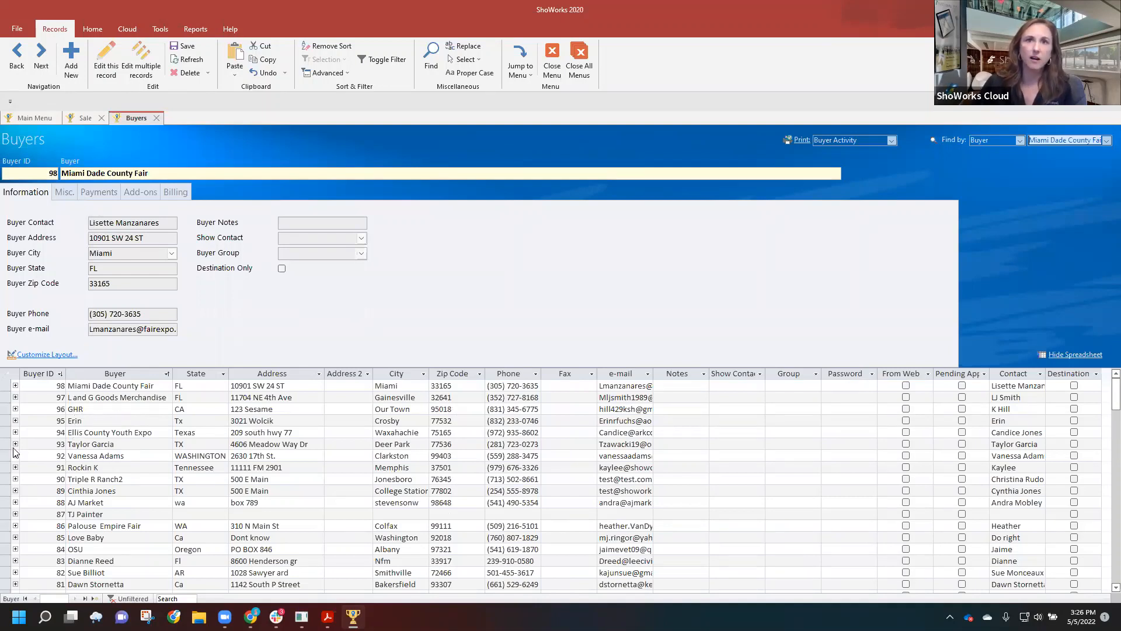
left_click_drag(7, 445, 12, 468)
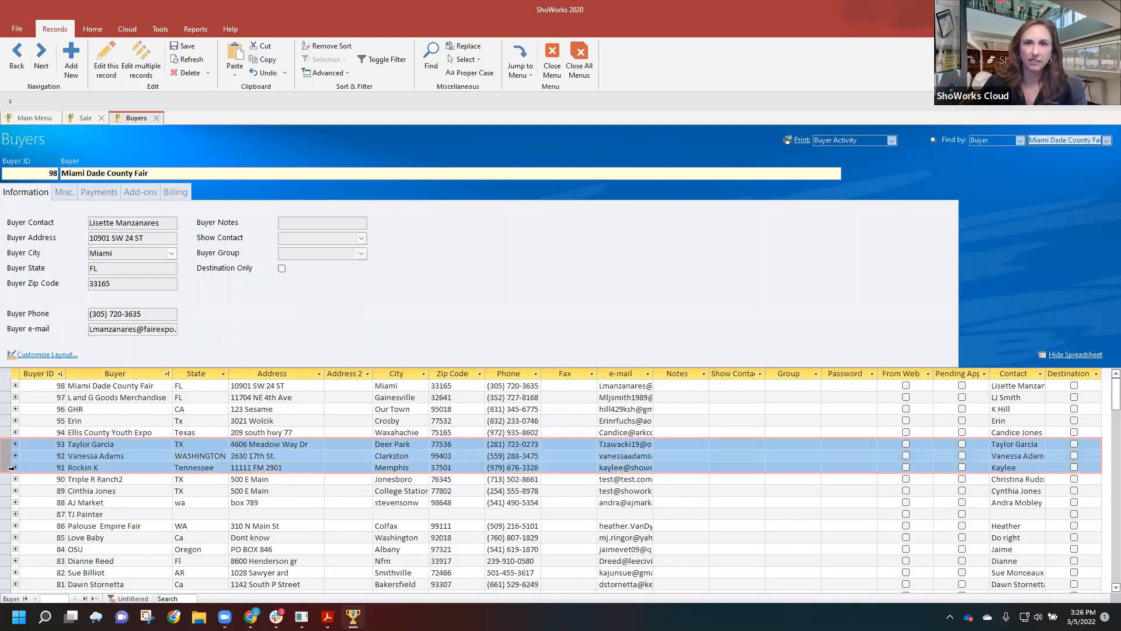
left_click(12, 385)
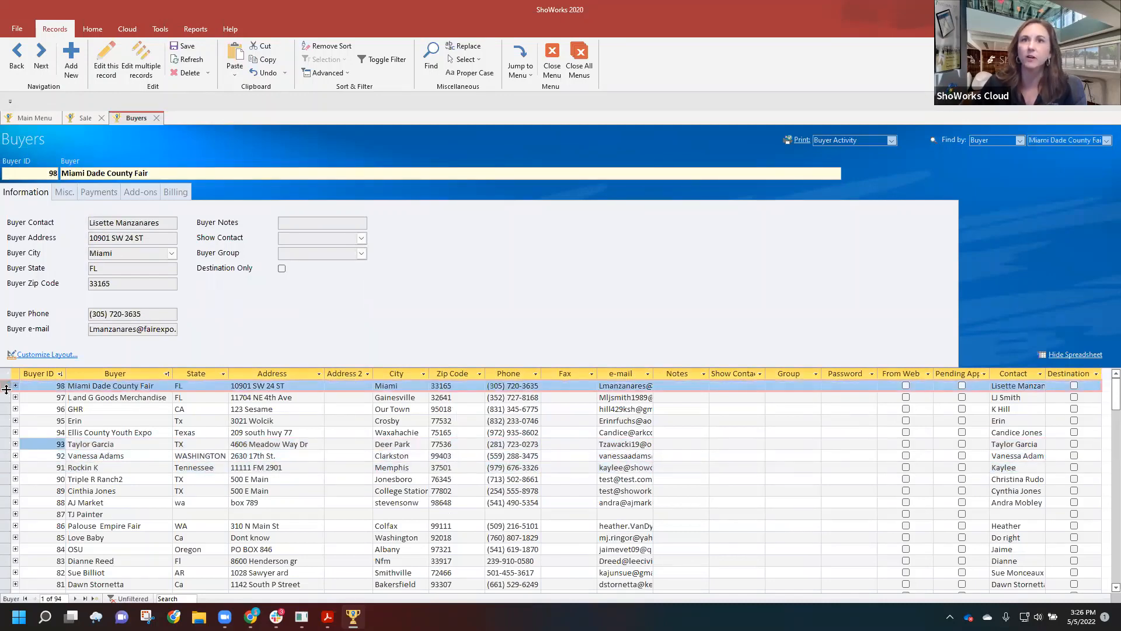
left_click(9, 398)
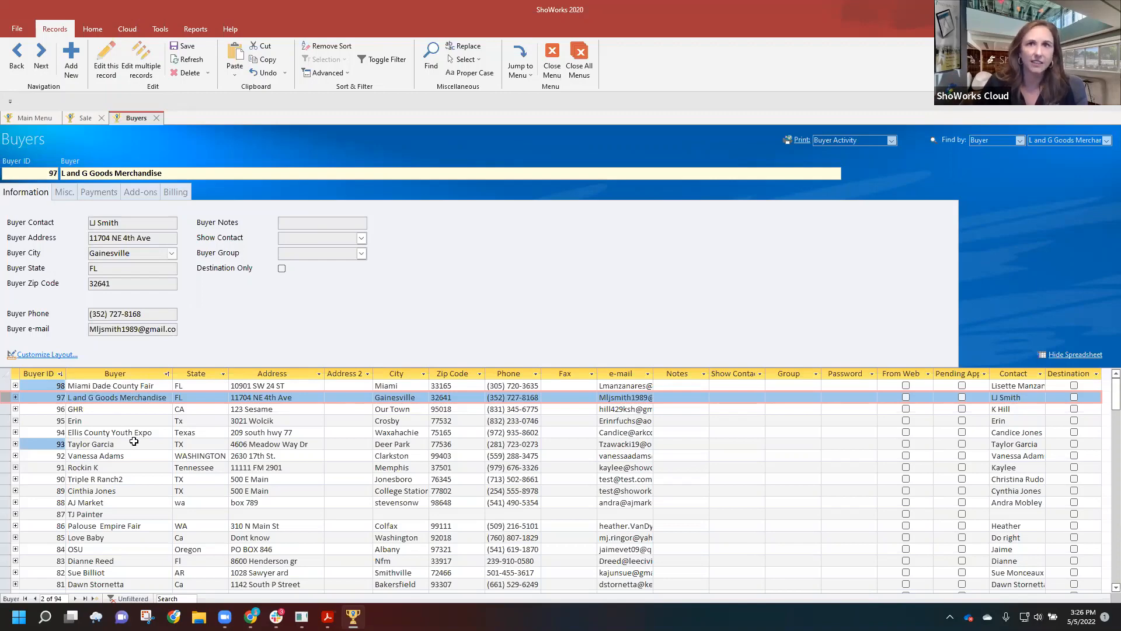
scroll(89, 409, "down", 3)
scroll(90, 428, "down", 3)
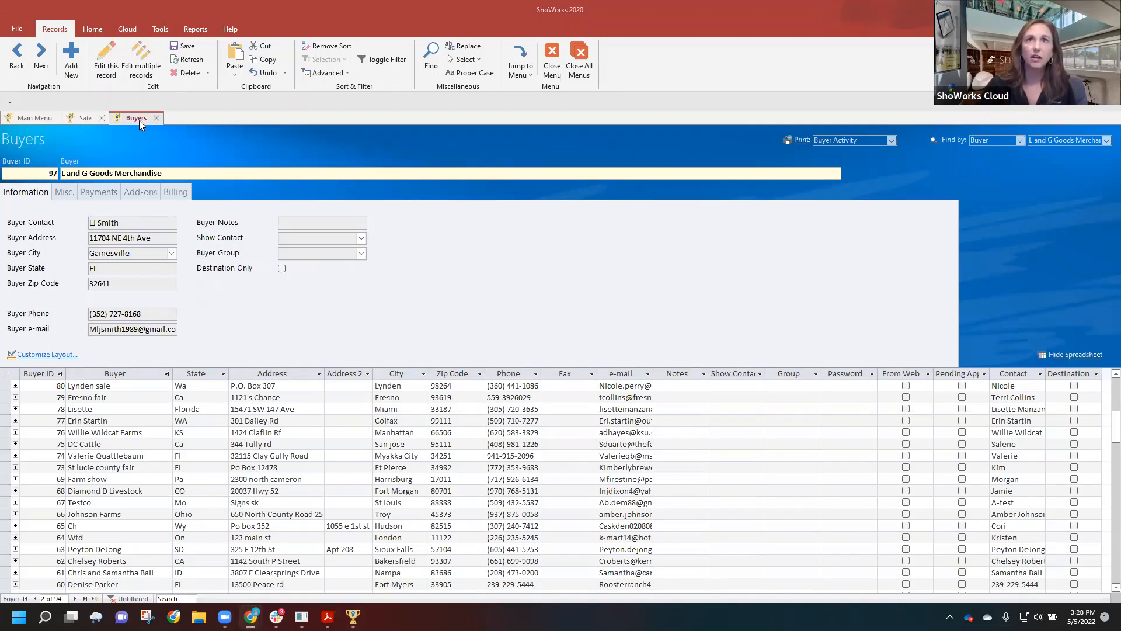
Provision the online auction by pushing the local fair file to the fairwire server with the remembered login
left_click(125, 31)
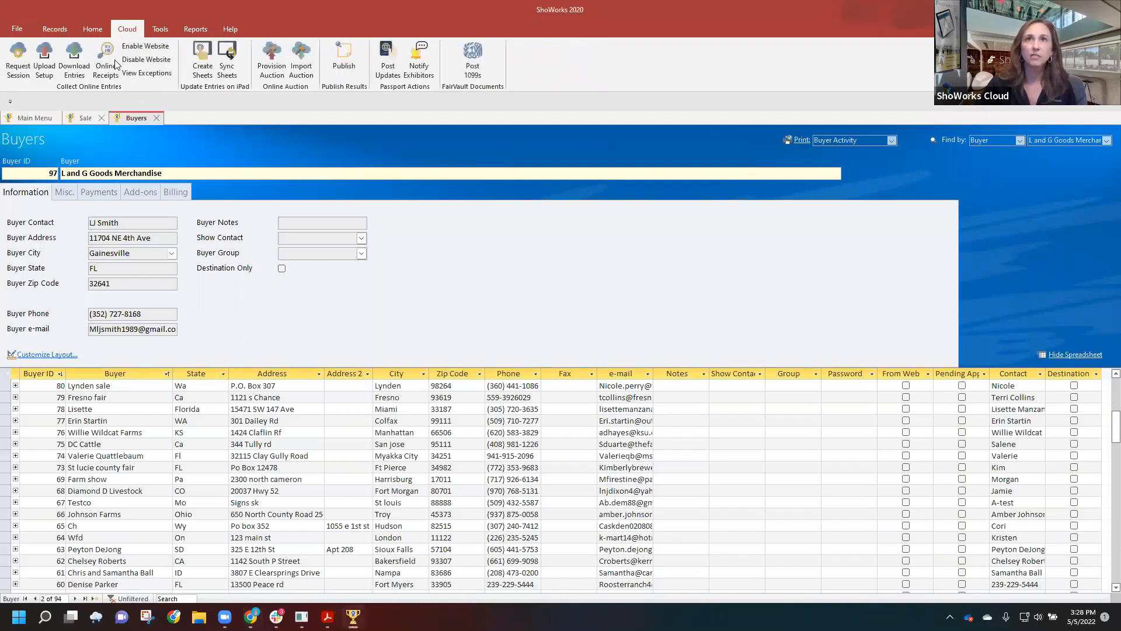
left_click(274, 69)
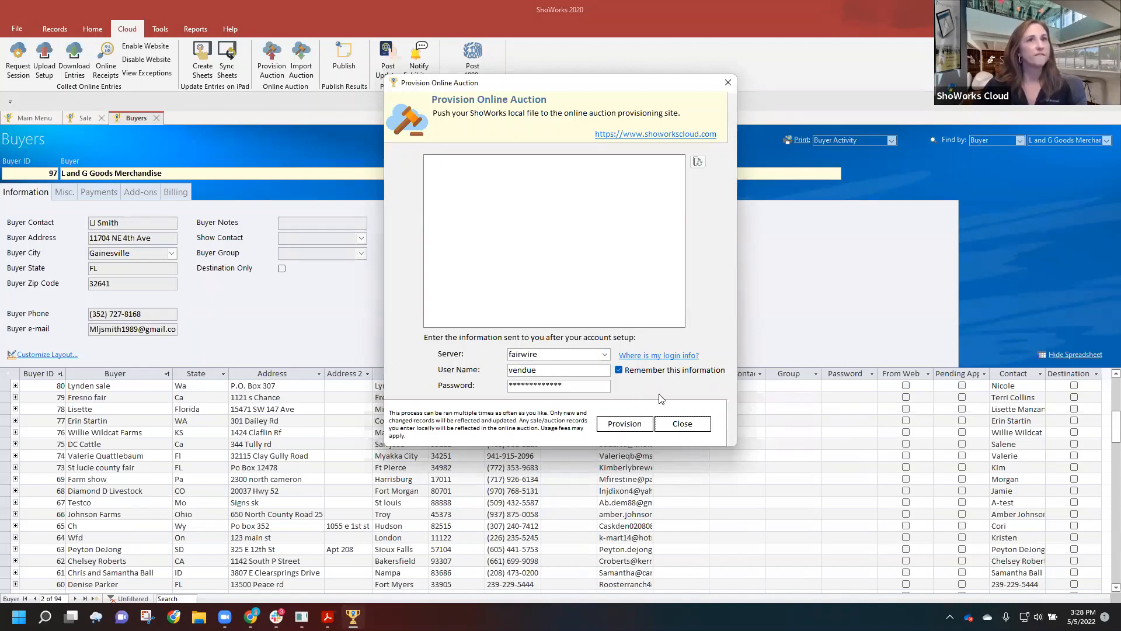
left_click(636, 422)
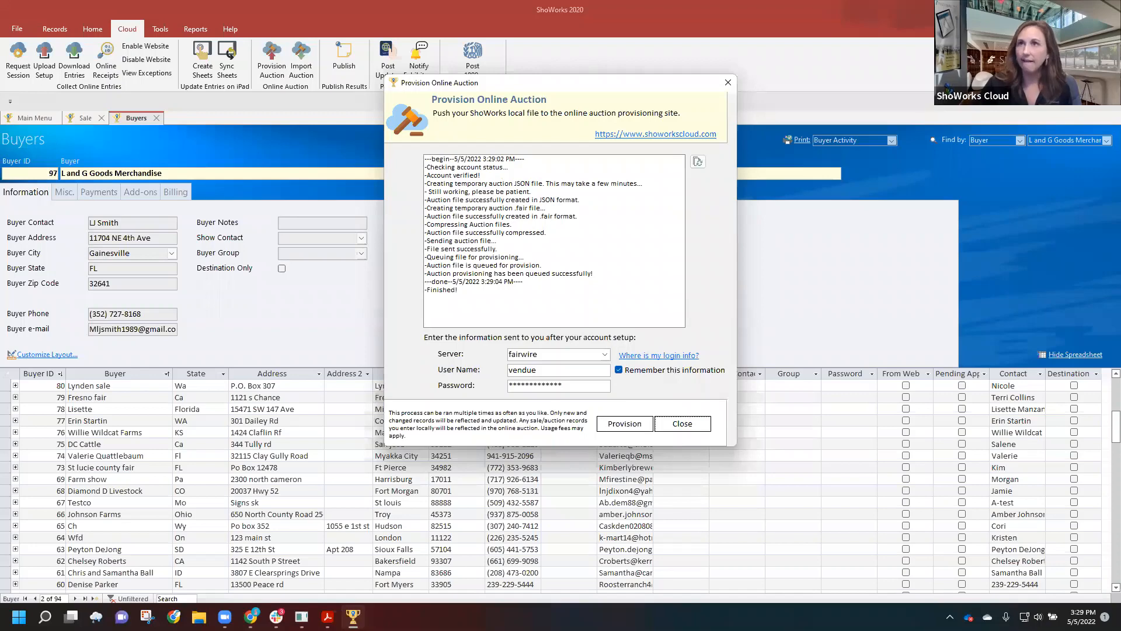
Switch to the Add-On Webinar presentation window in Chrome and advance from the Provision to Auction slide
key("alt+Tab")
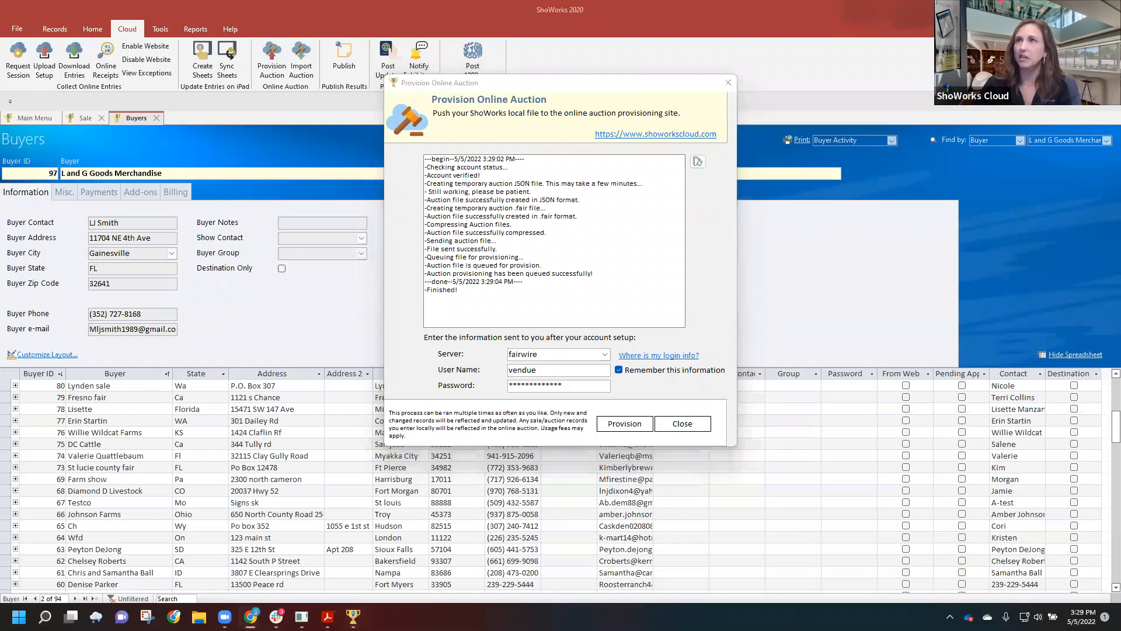
key("alt+Tab")
key("alt+Tab")
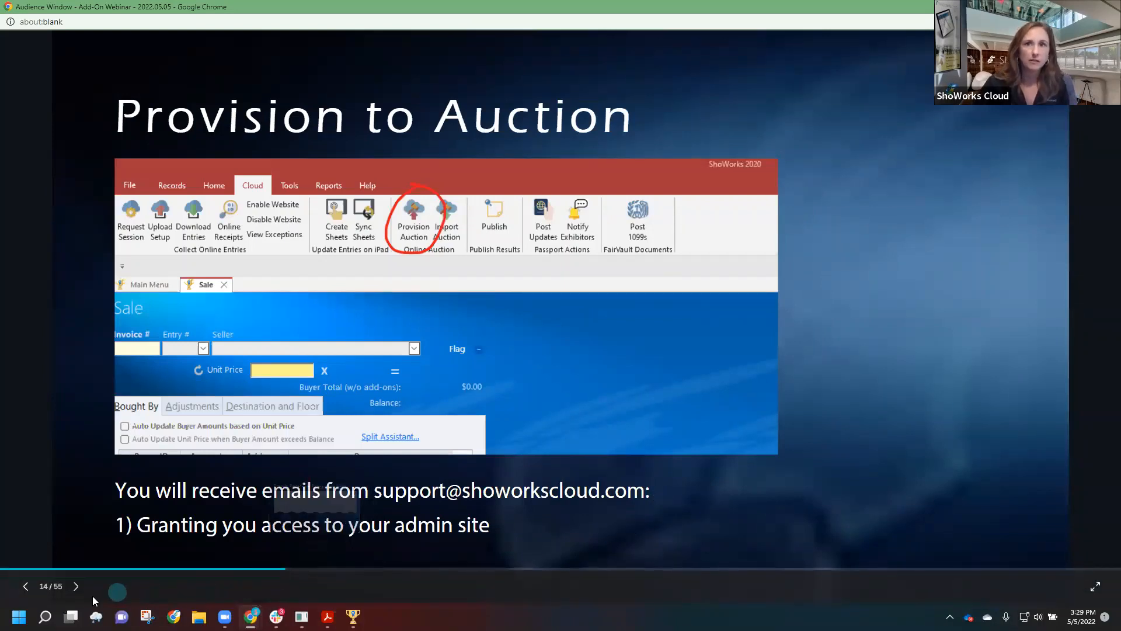
left_click(71, 586)
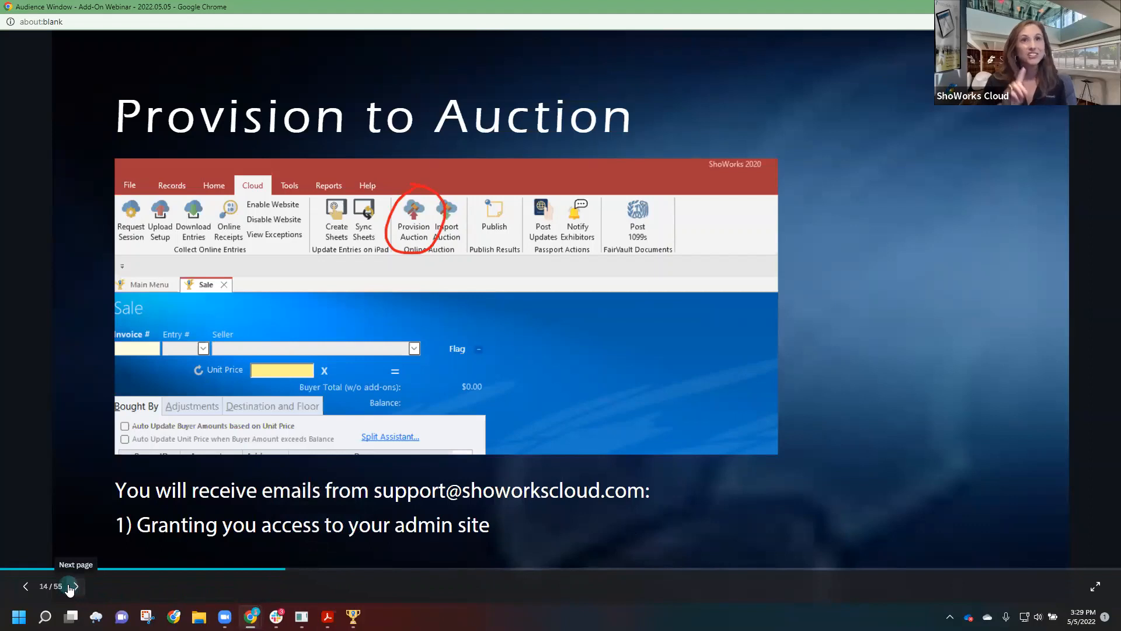
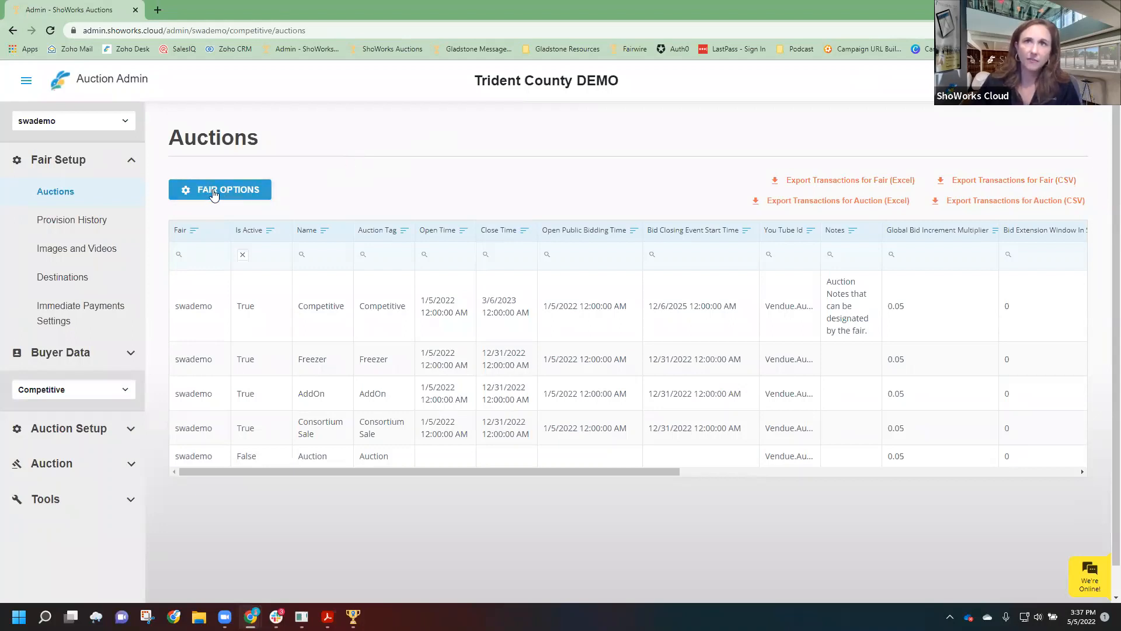
Open the fair's provision history and view the details of the 1/21/2022 provision that has a warning
left_click(72, 222)
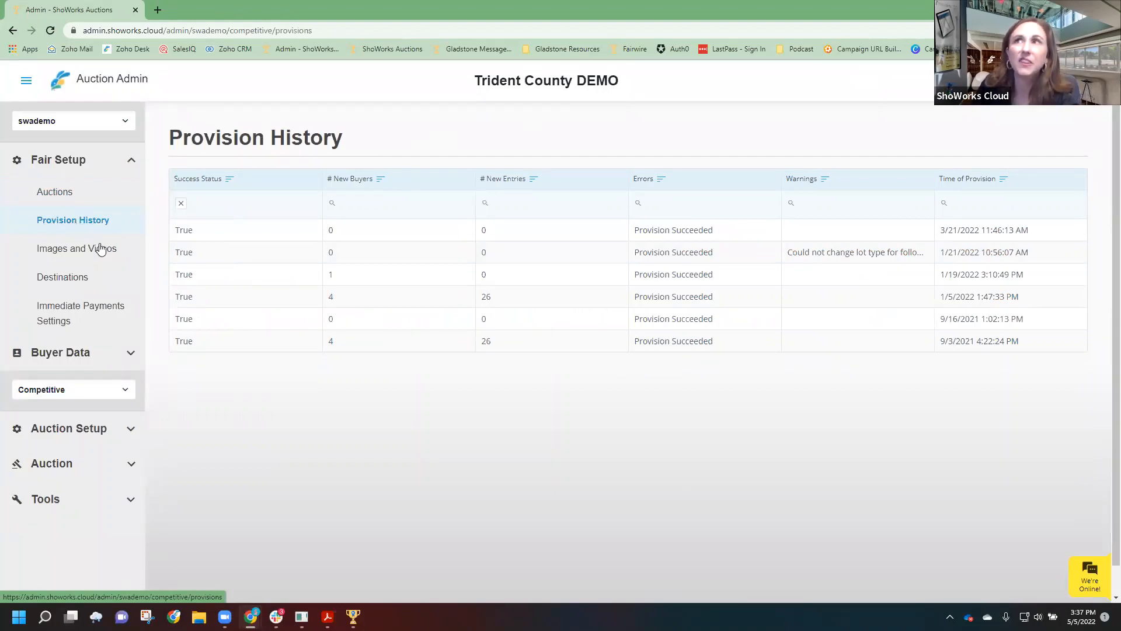
left_click(694, 253)
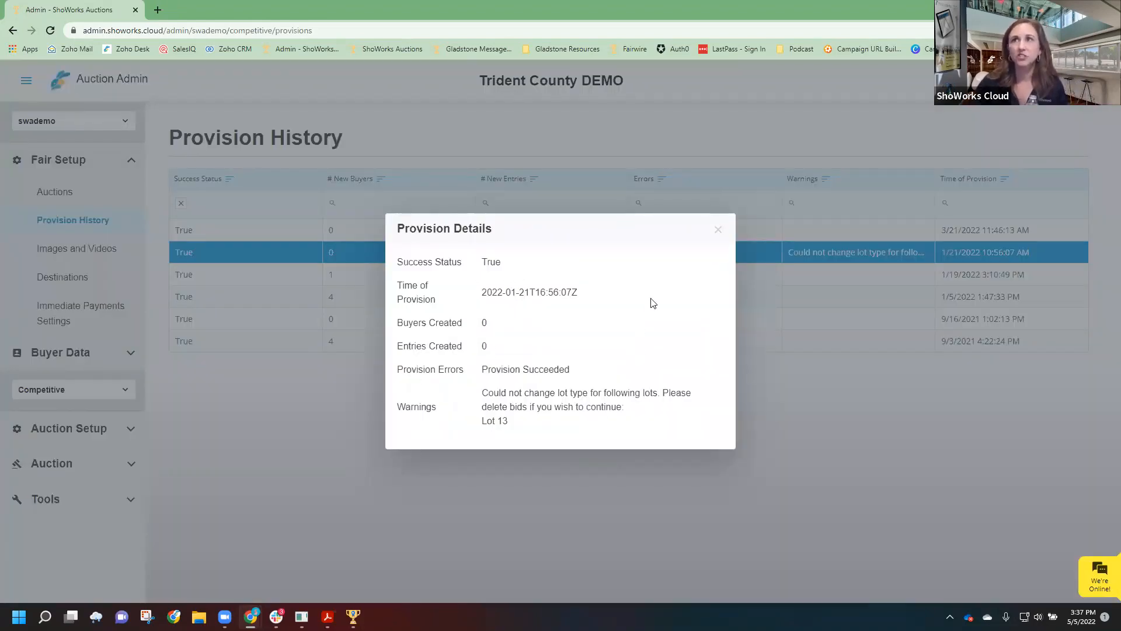
left_click(718, 230)
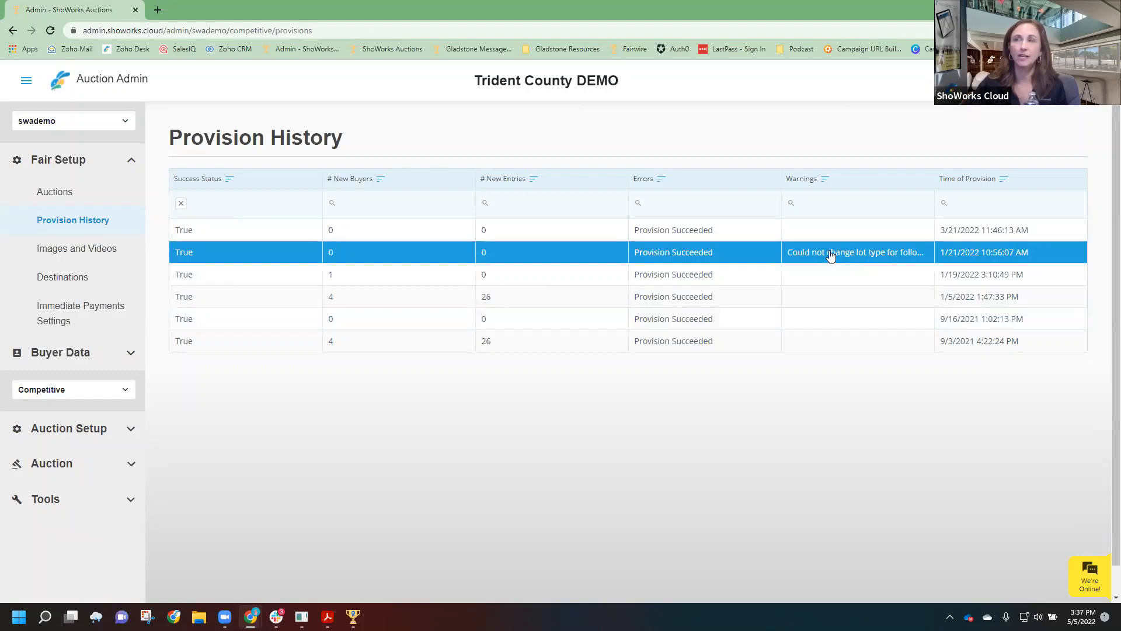
Open the fair options from the Auctions list, change the fair name to Trident County and save
left_click(85, 195)
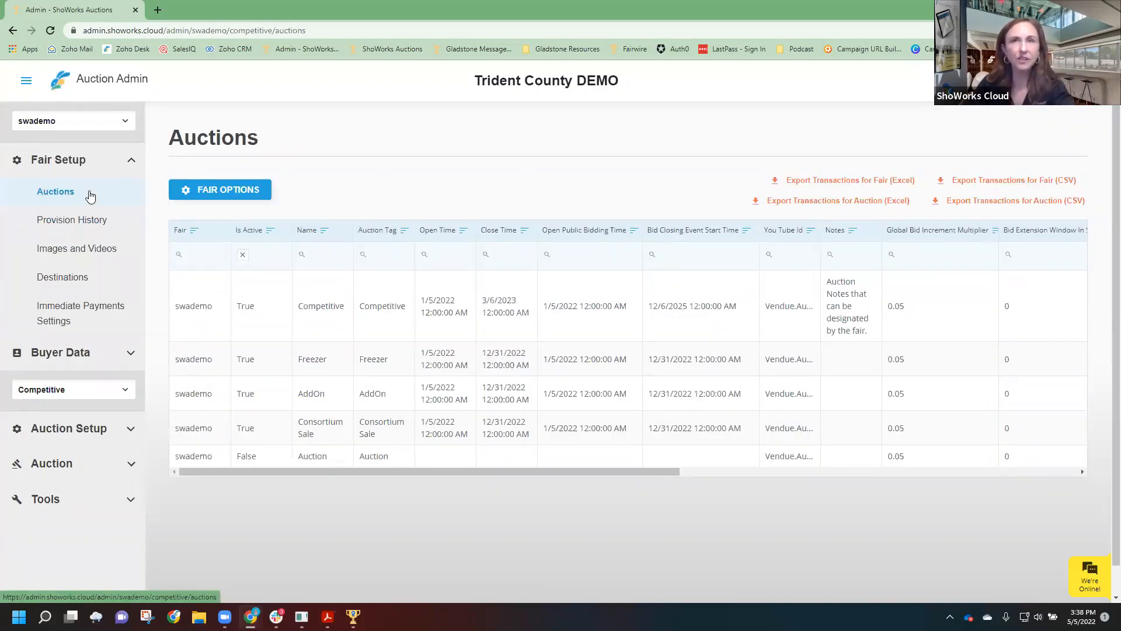
left_click(254, 190)
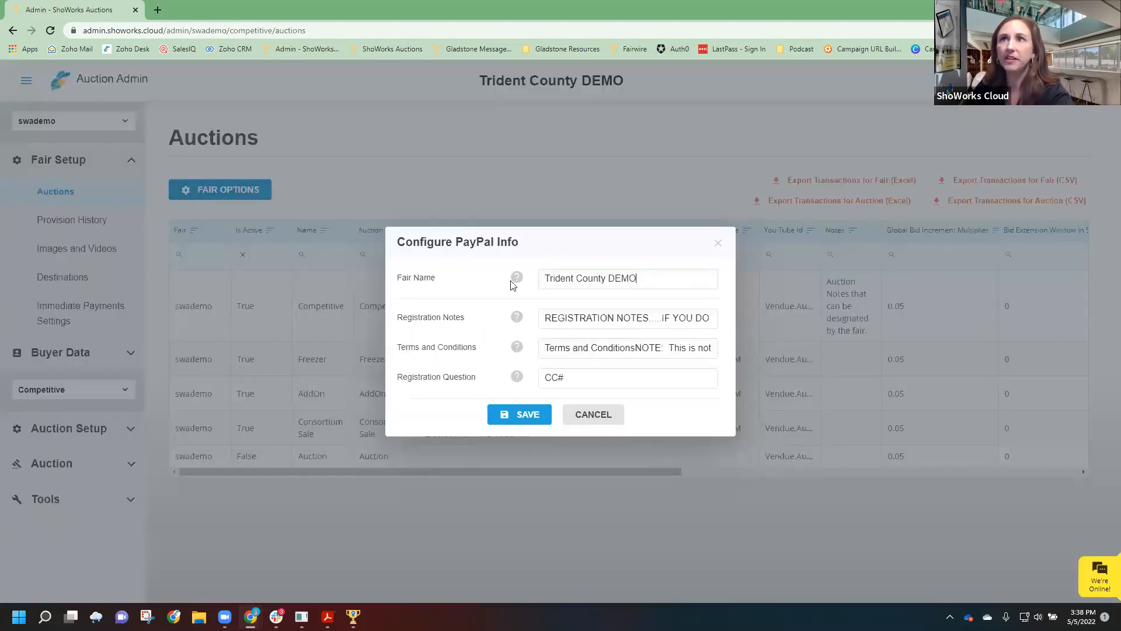
double_click(623, 278)
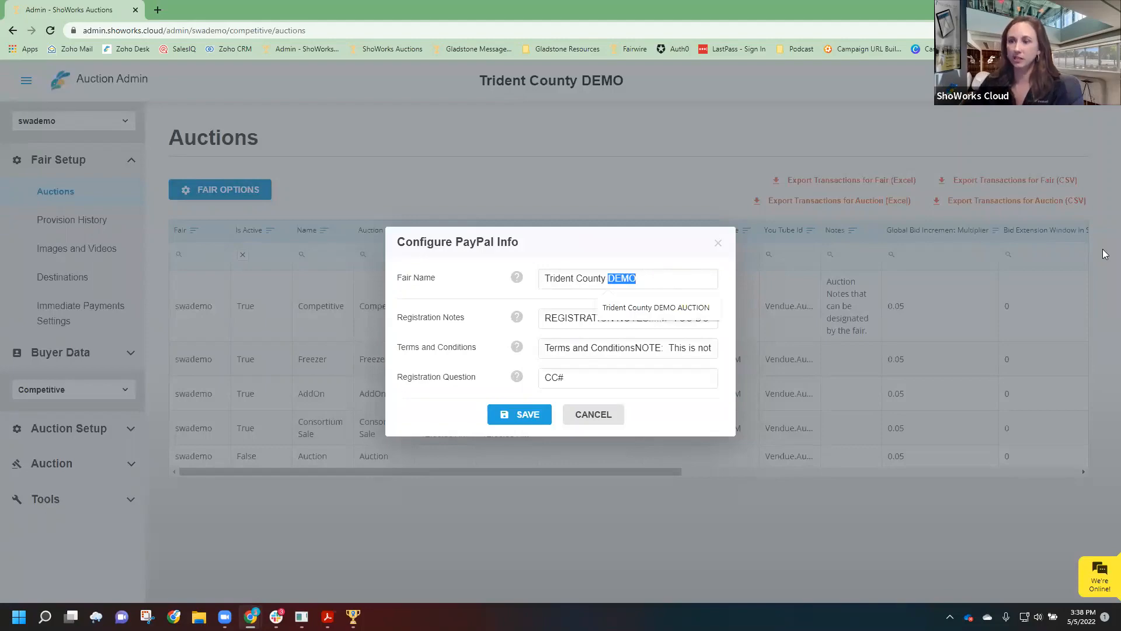
key("BackSpace")
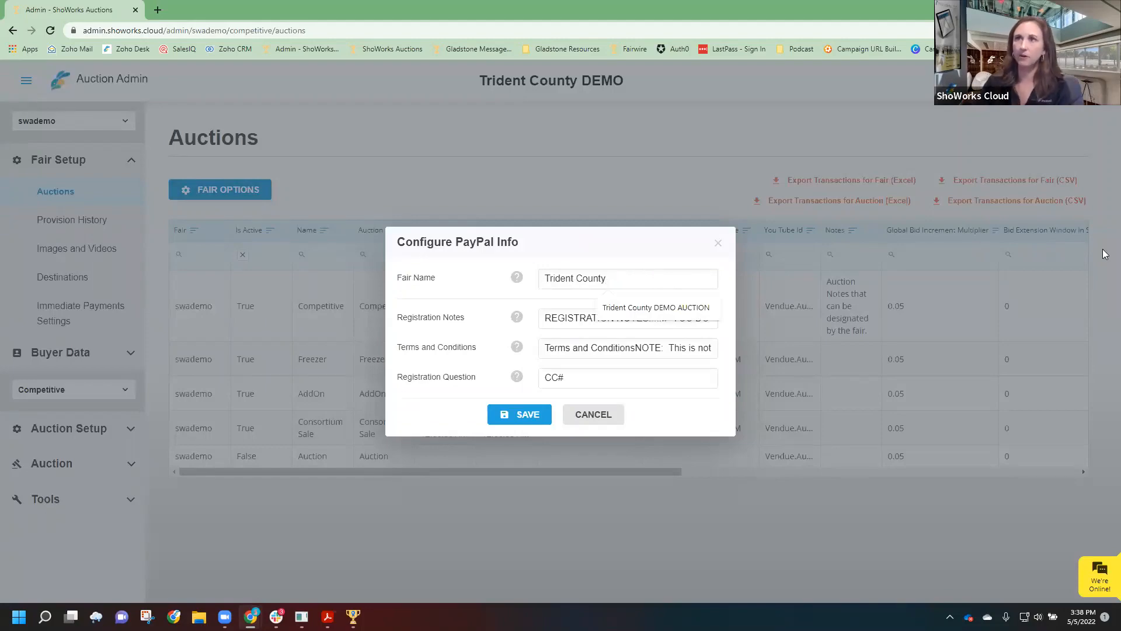
left_click(513, 416)
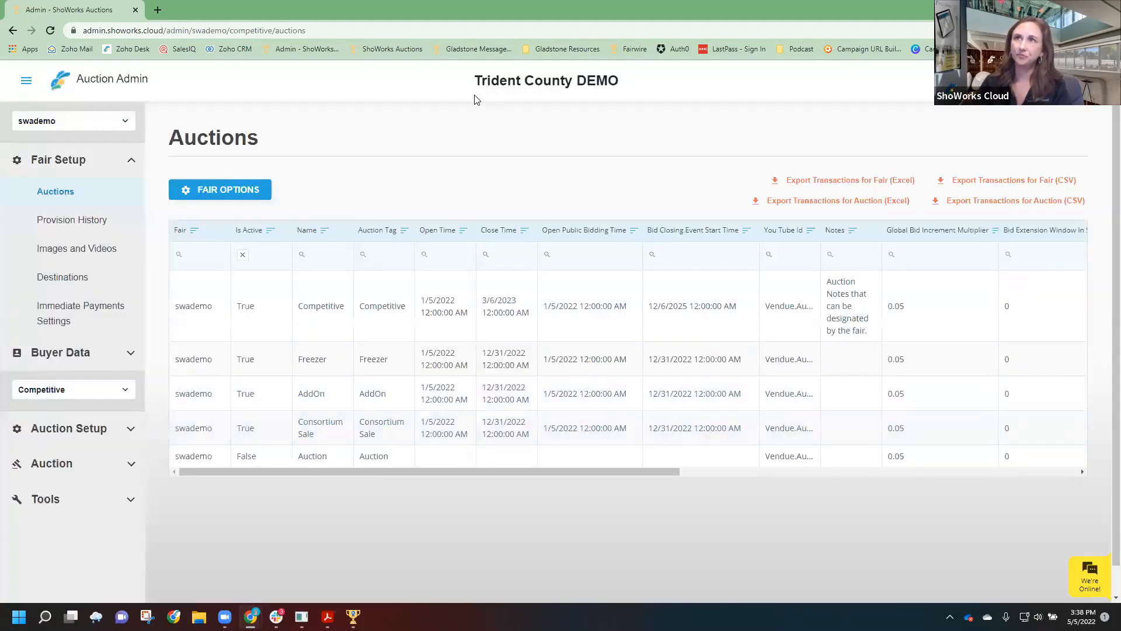
Reopen the fair options and read through the Registration Notes text to its end
left_click(226, 189)
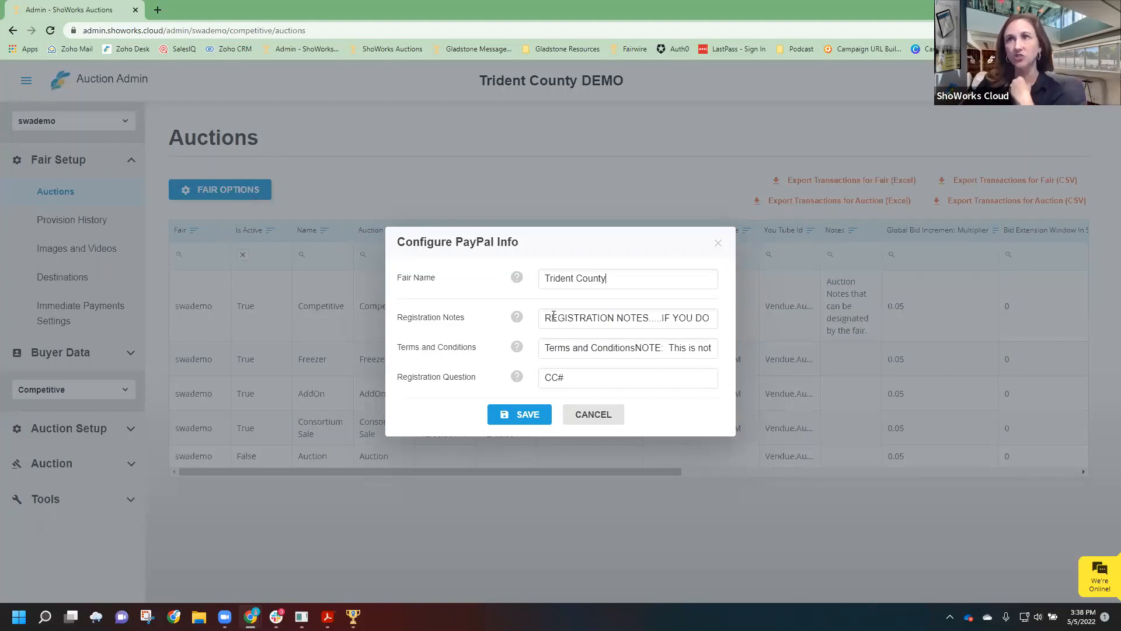
left_click_drag(545, 318, 733, 317)
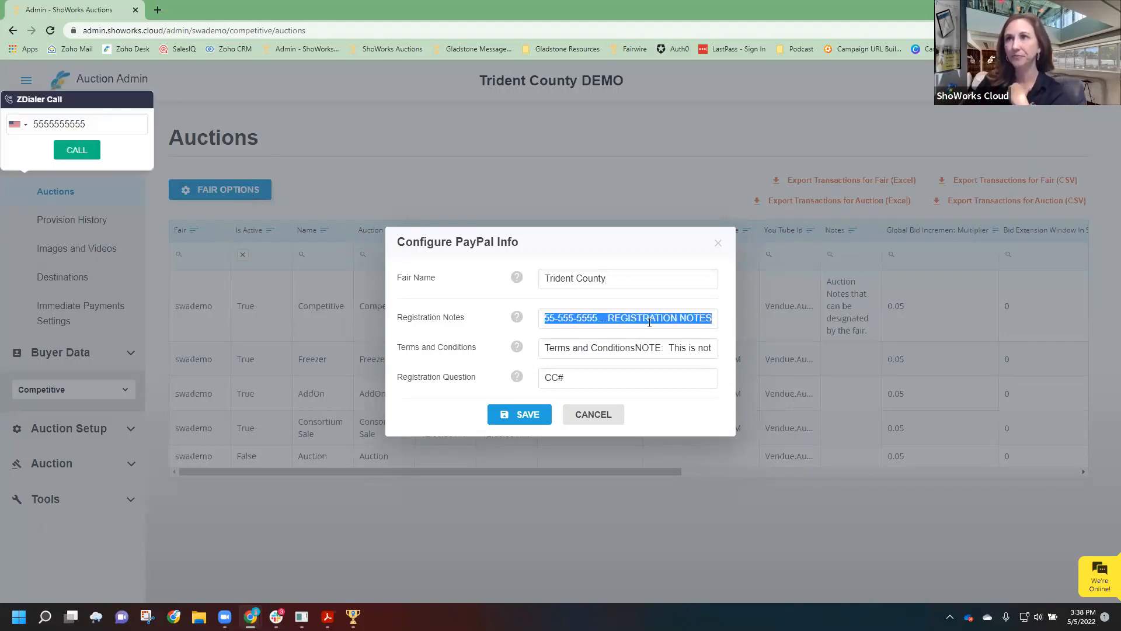
left_click(609, 321)
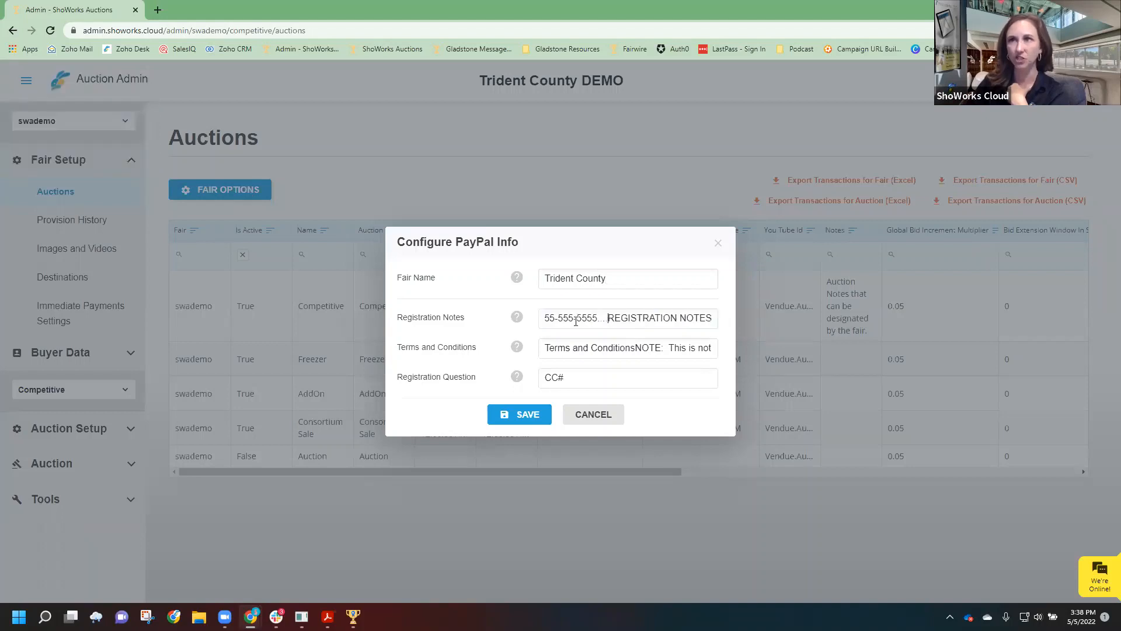
Open the public ShoWorks Auctions site in a new browser tab, enter the demo auction and view the registration notes on its buyer registration page
left_click(157, 11)
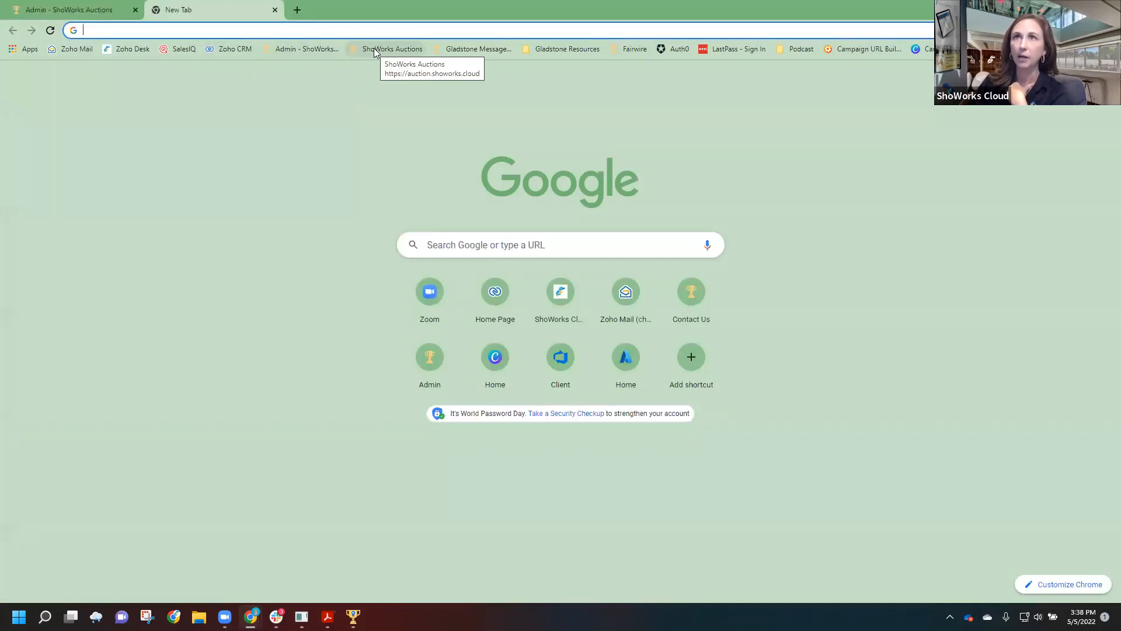
left_click(374, 51)
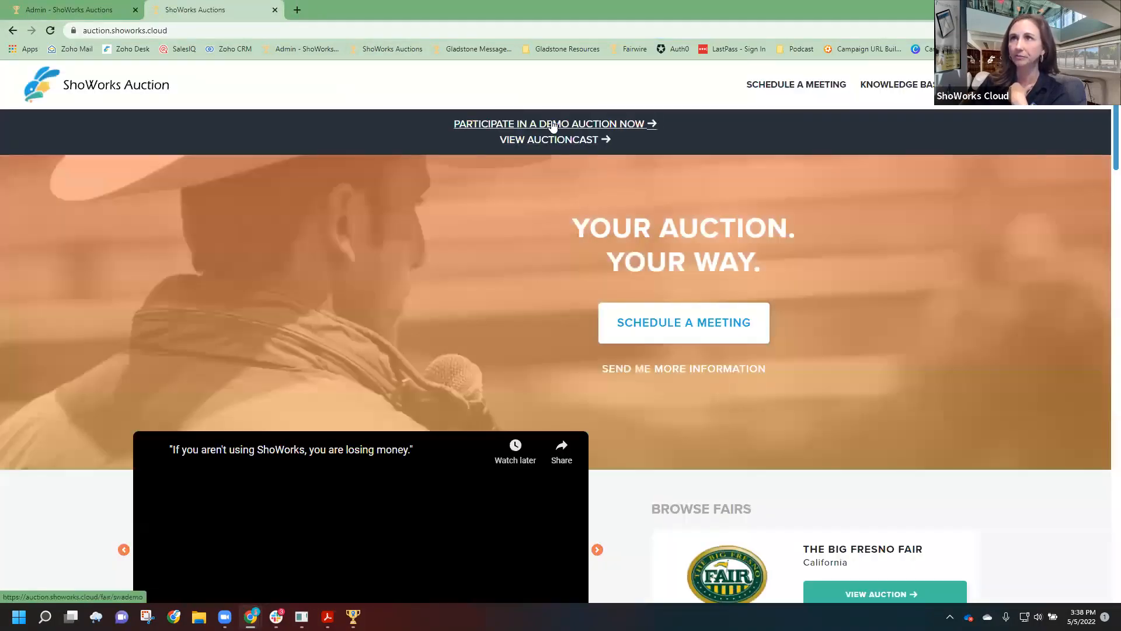
left_click(558, 121)
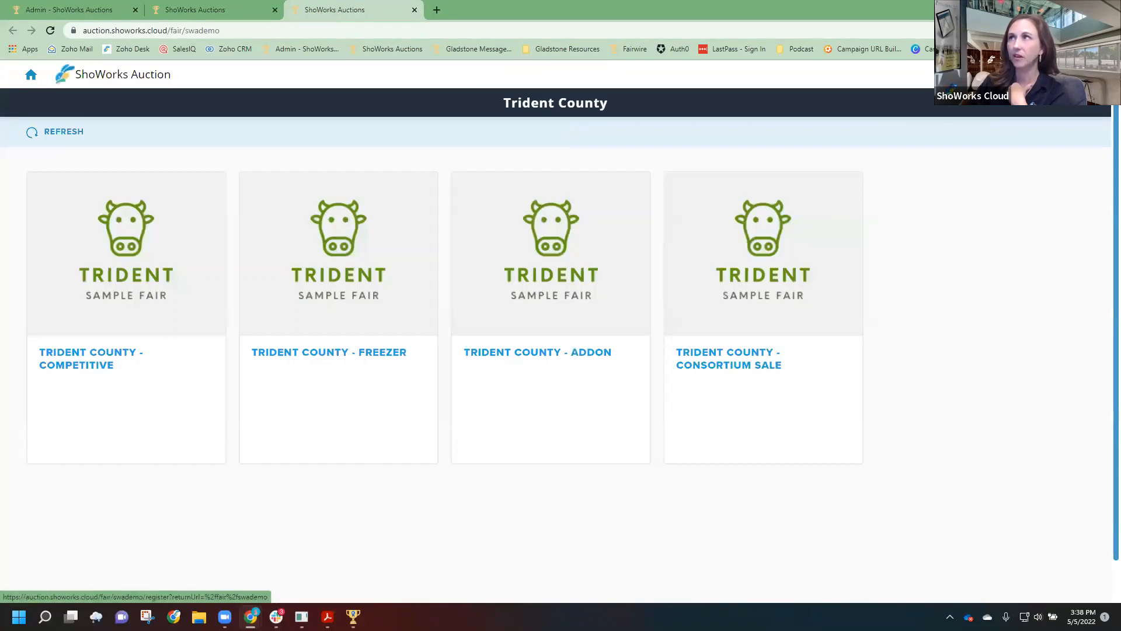
left_click(1013, 74)
scroll(238, 520, "down", 2)
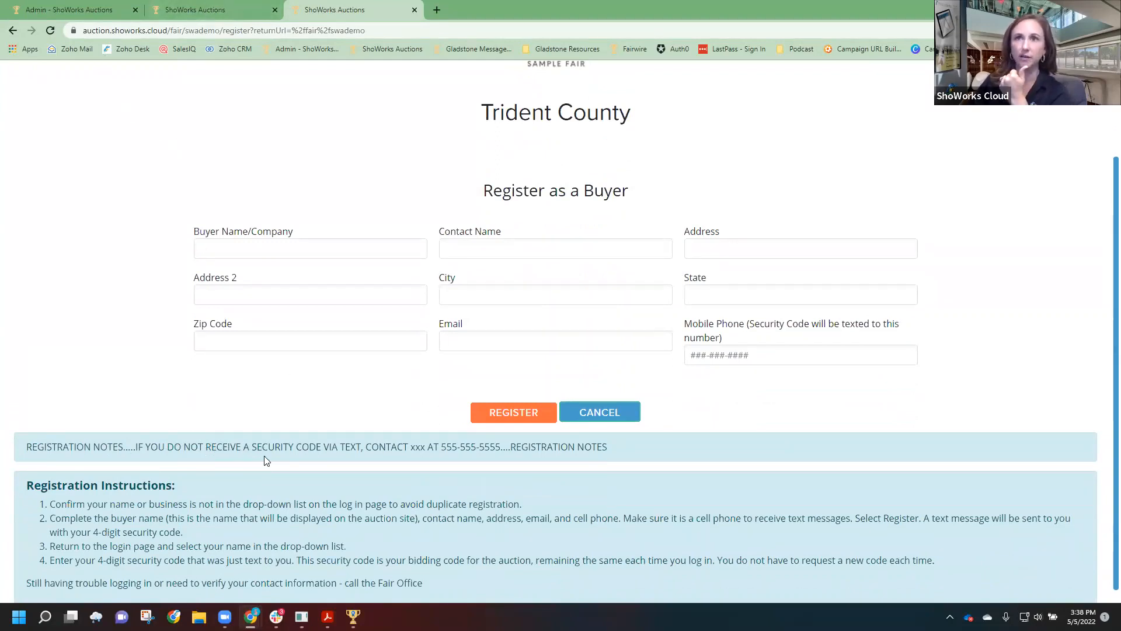
Return to the fair options in Auction Admin, check the Terms and Conditions, clear the Registration Question and save
left_click(181, 11)
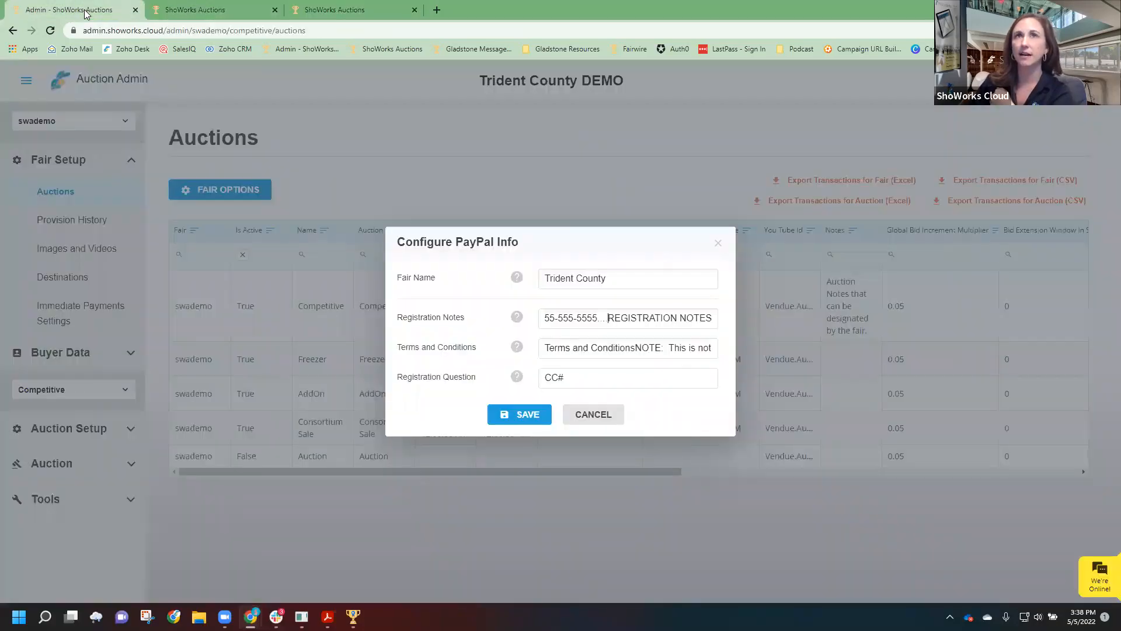
left_click(87, 9)
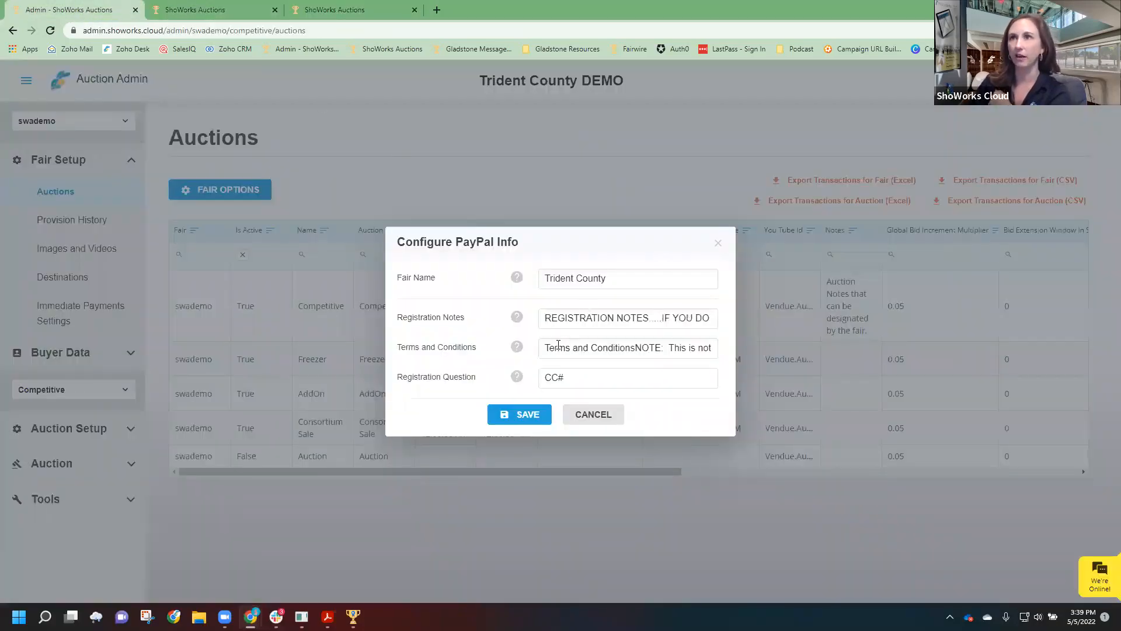
left_click_drag(545, 348, 666, 349)
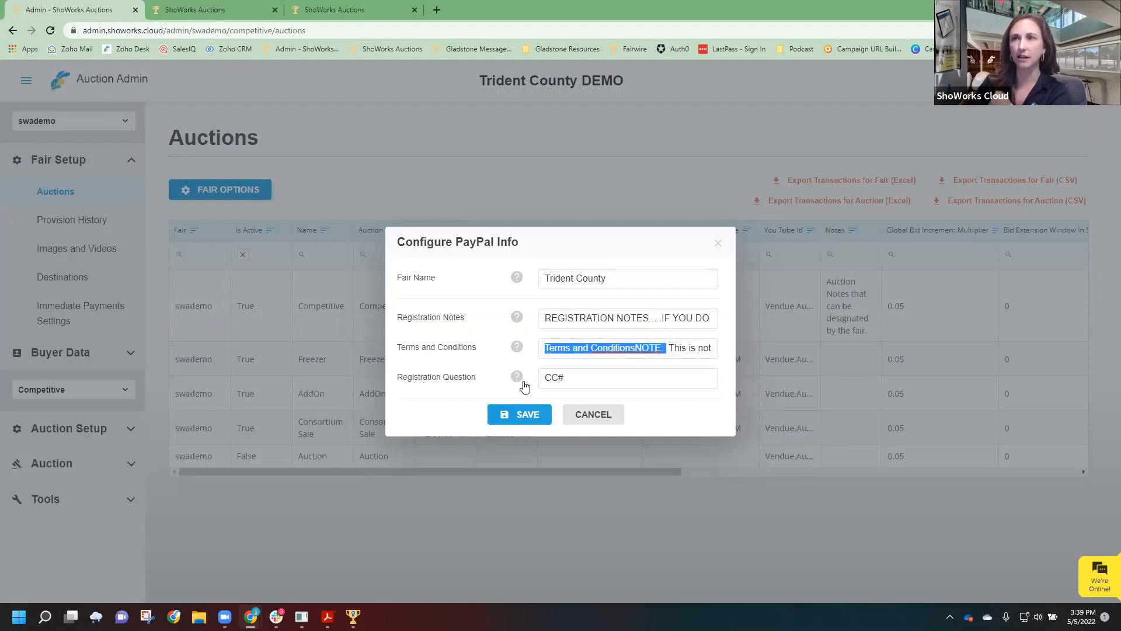
left_click_drag(567, 378, 536, 383)
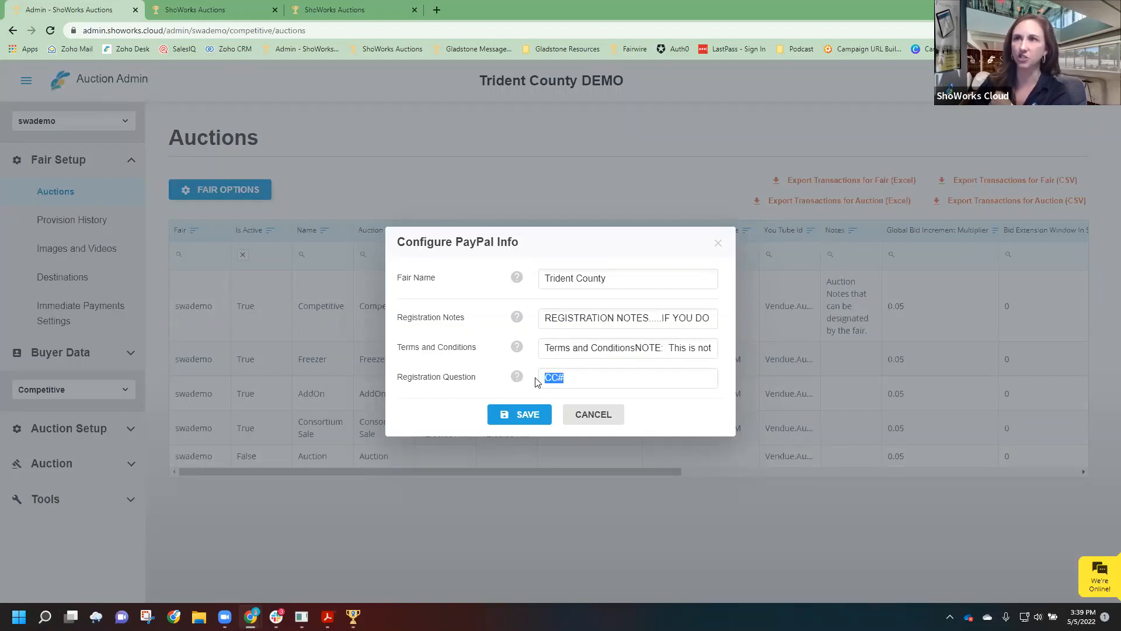
key("BackSpace")
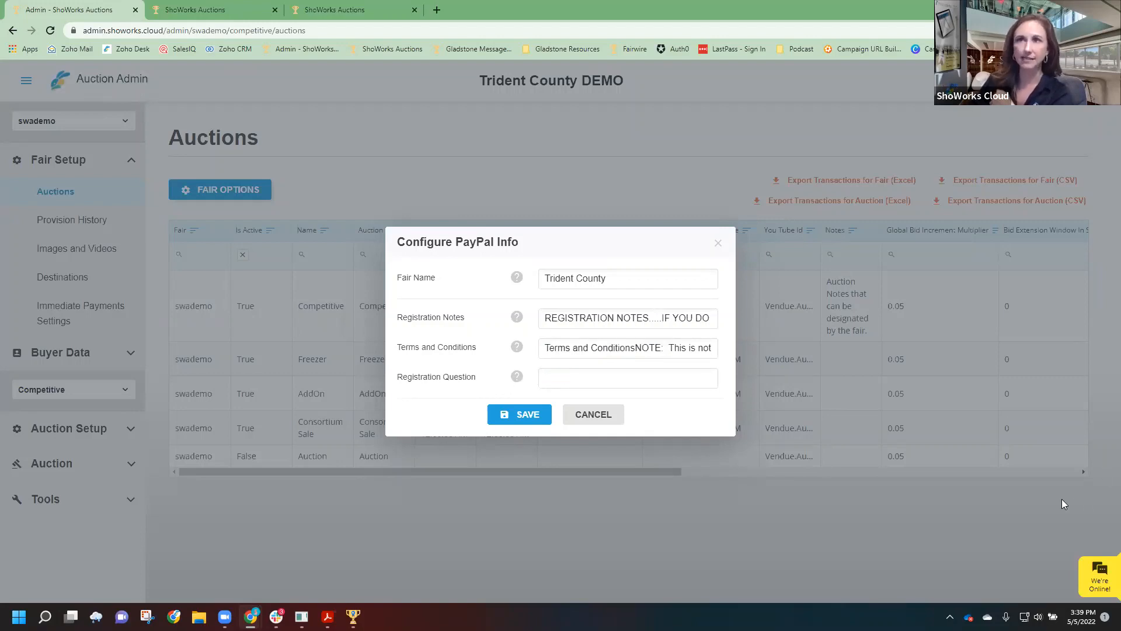
left_click(521, 415)
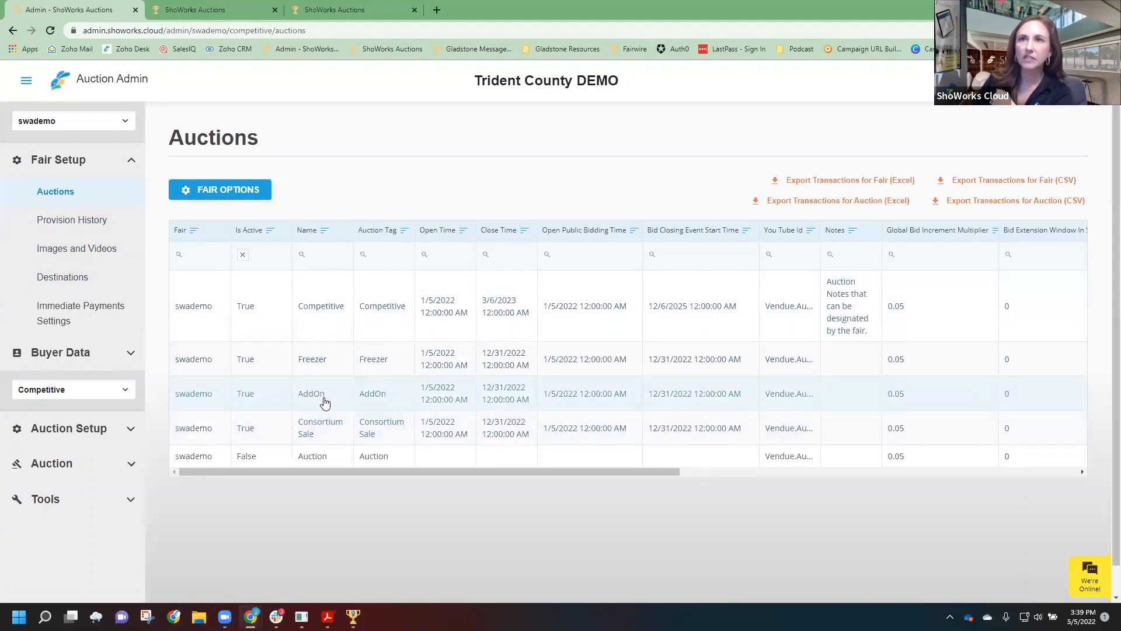
Open the AddOn auction for editing and turn off Allow Online Bidding
double_click(468, 396)
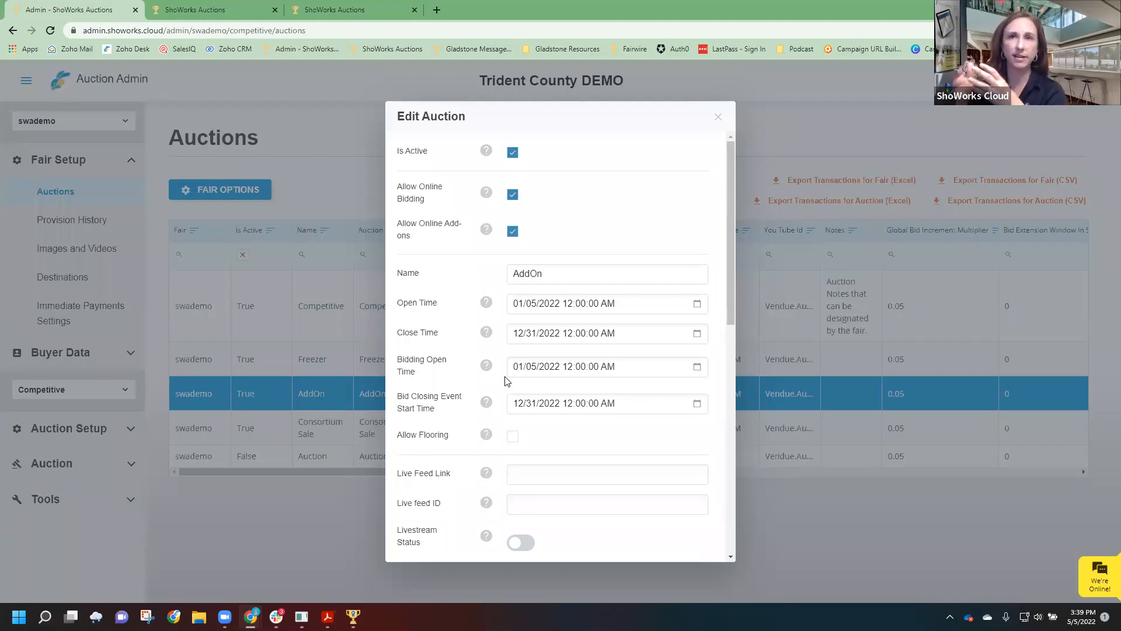
left_click(718, 118)
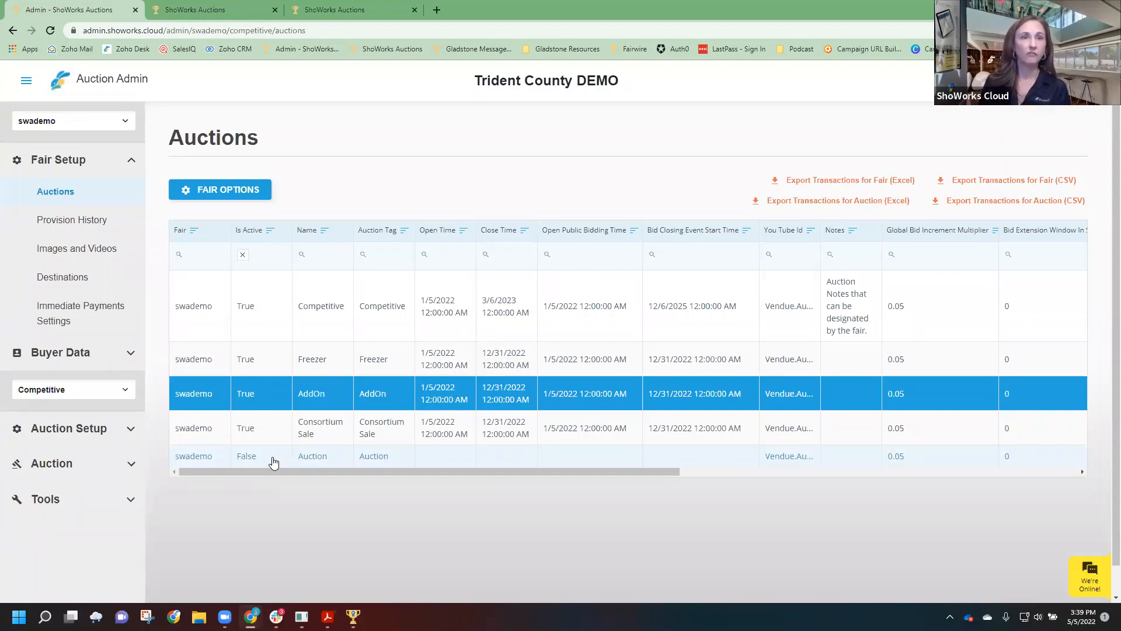
double_click(252, 394)
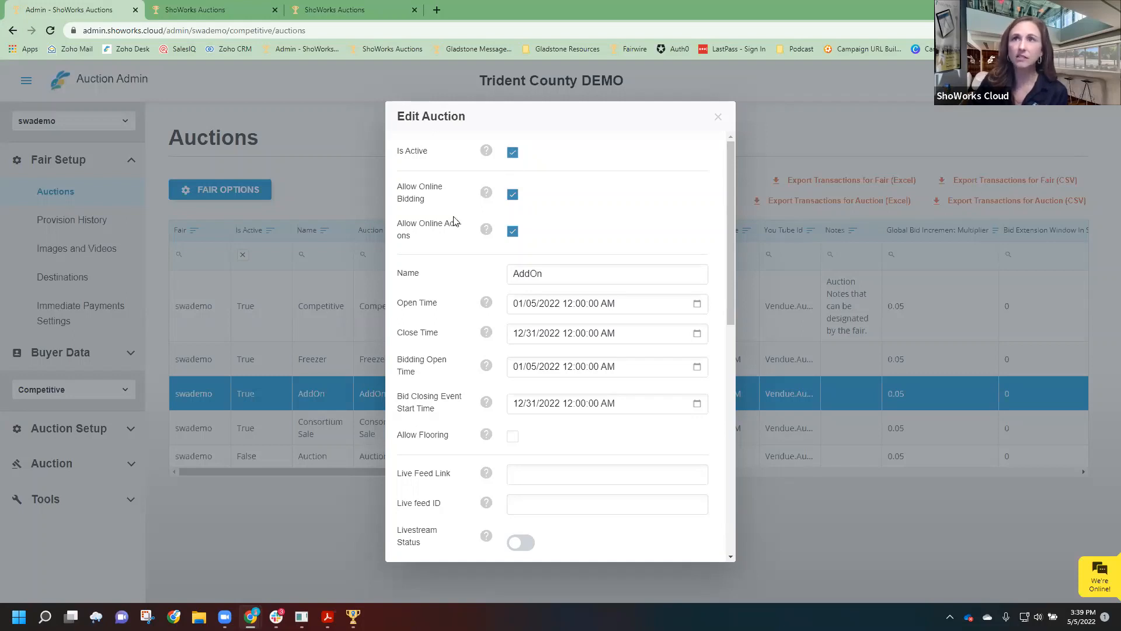
left_click(513, 195)
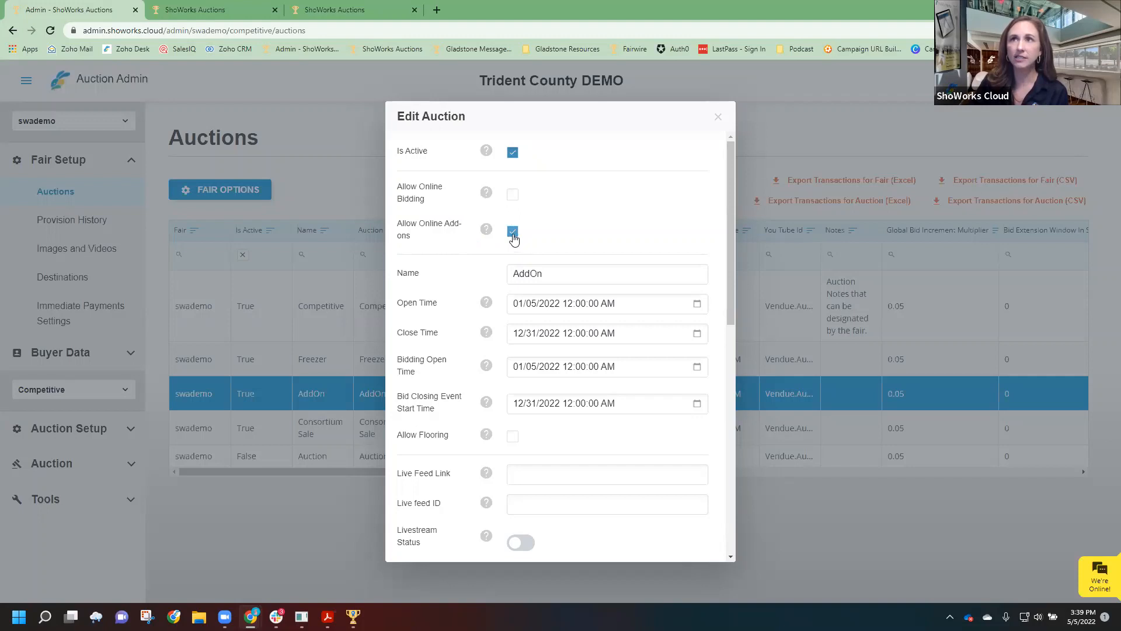
Review the AddOn auction's name, open time, add-on minimum and increment, bid extension settings and add-on display options
left_click(564, 276)
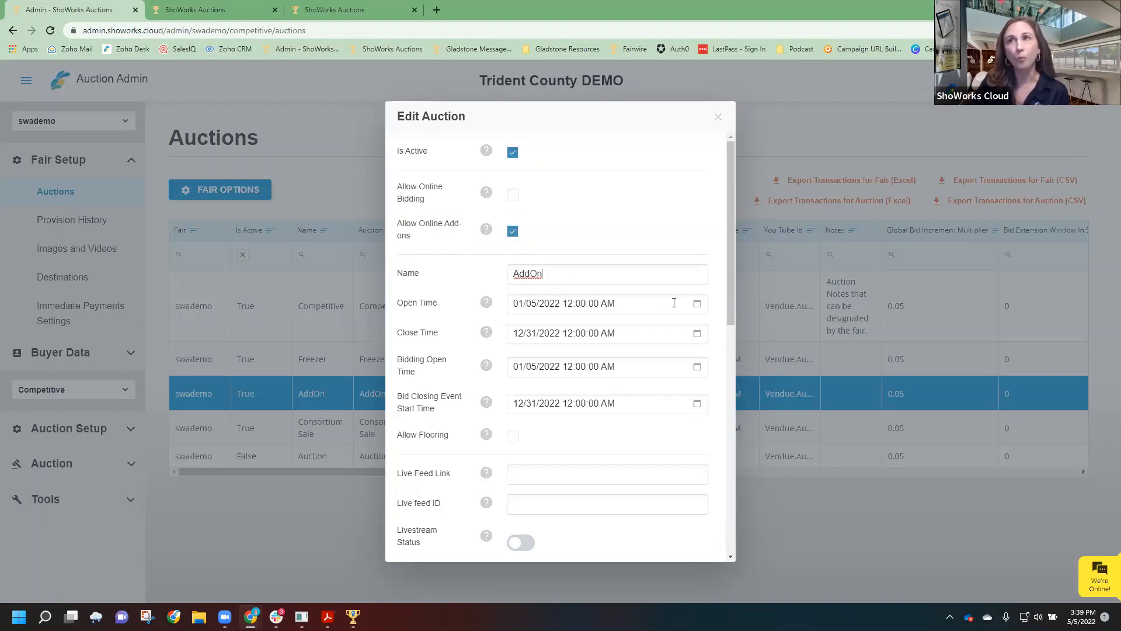
left_click(656, 302)
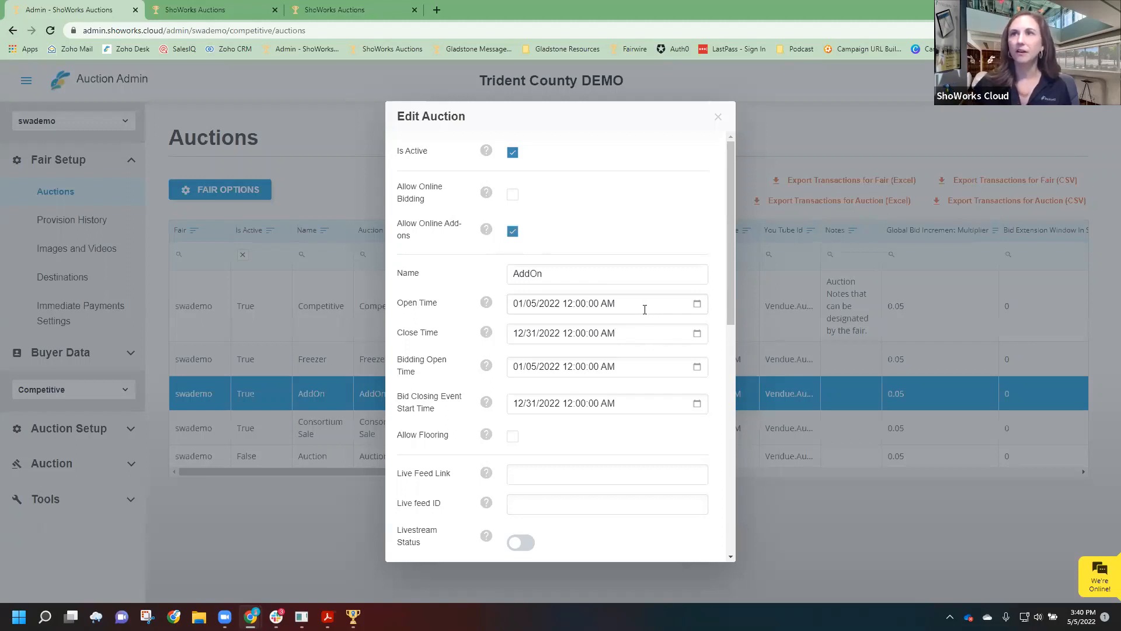
scroll(645, 309, "down", 2)
scroll(527, 323, "down", 1)
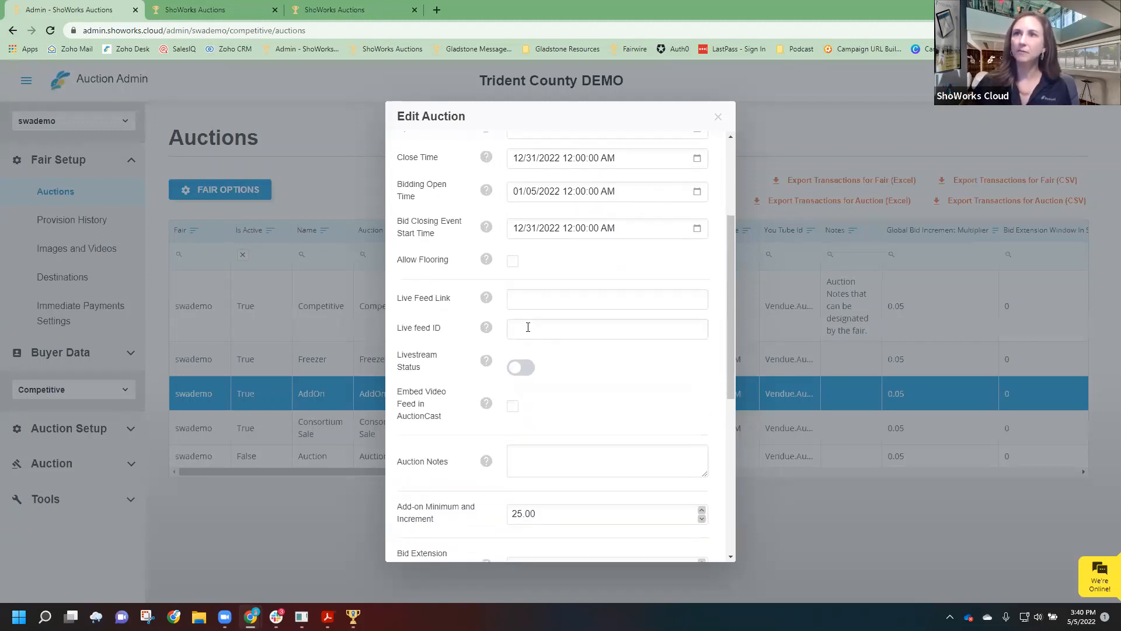
scroll(528, 327, "down", 5)
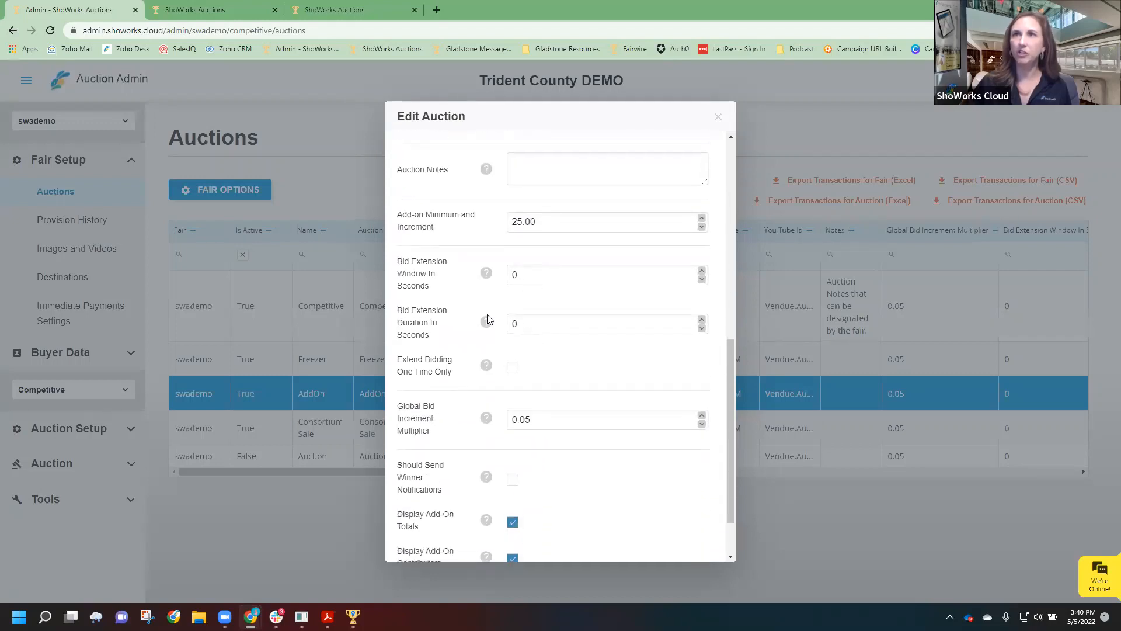
left_click_drag(398, 216, 433, 219)
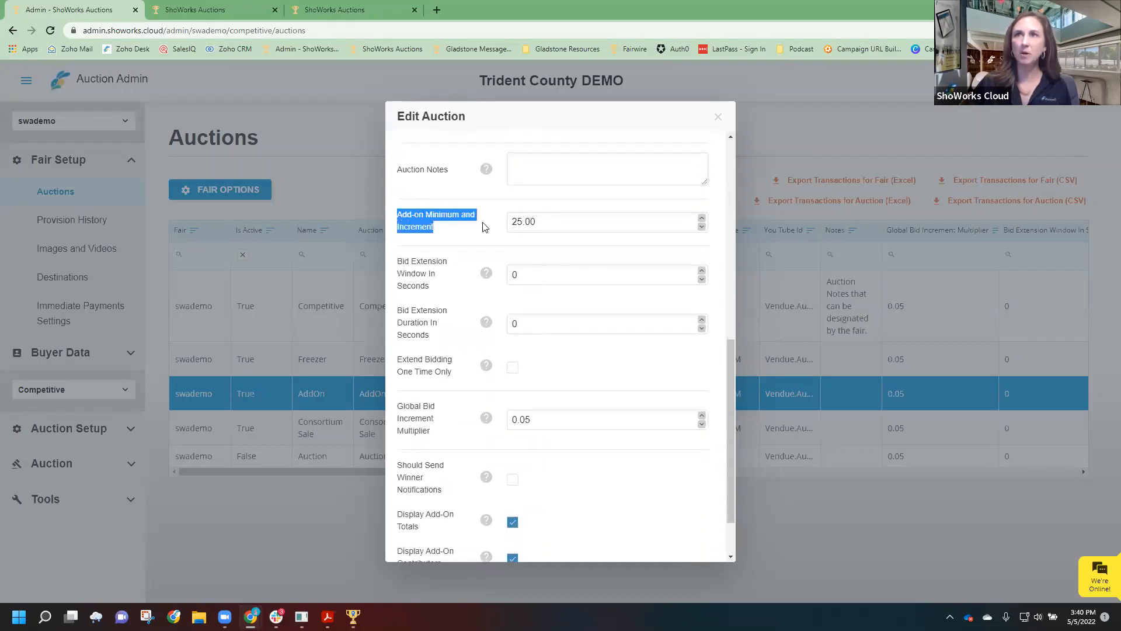
left_click(465, 236)
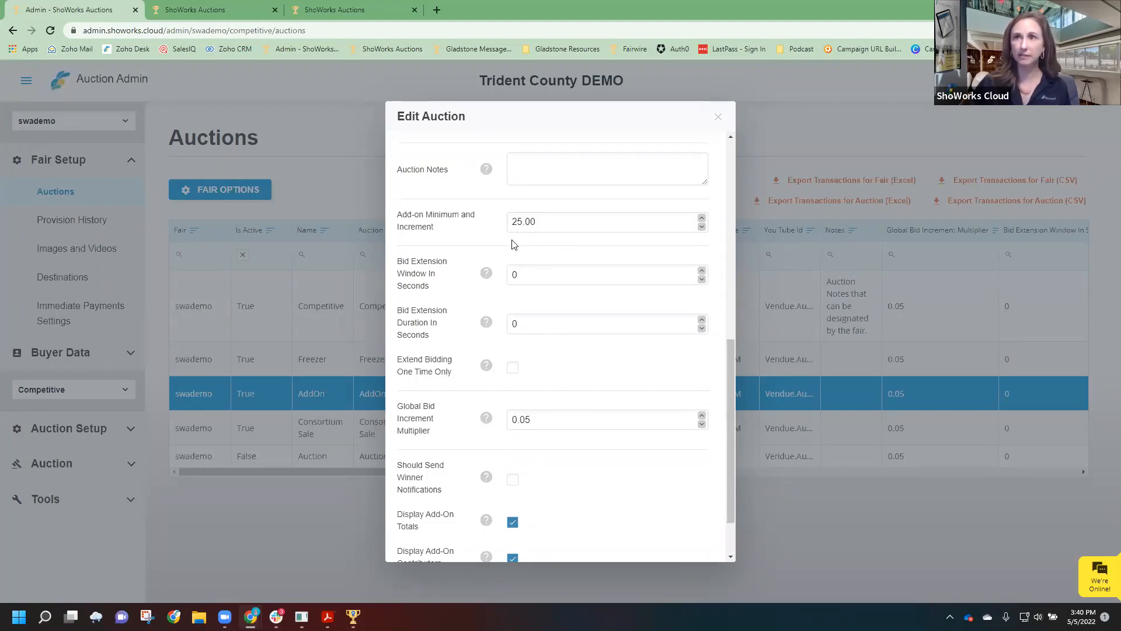
scroll(470, 303, "down", 2)
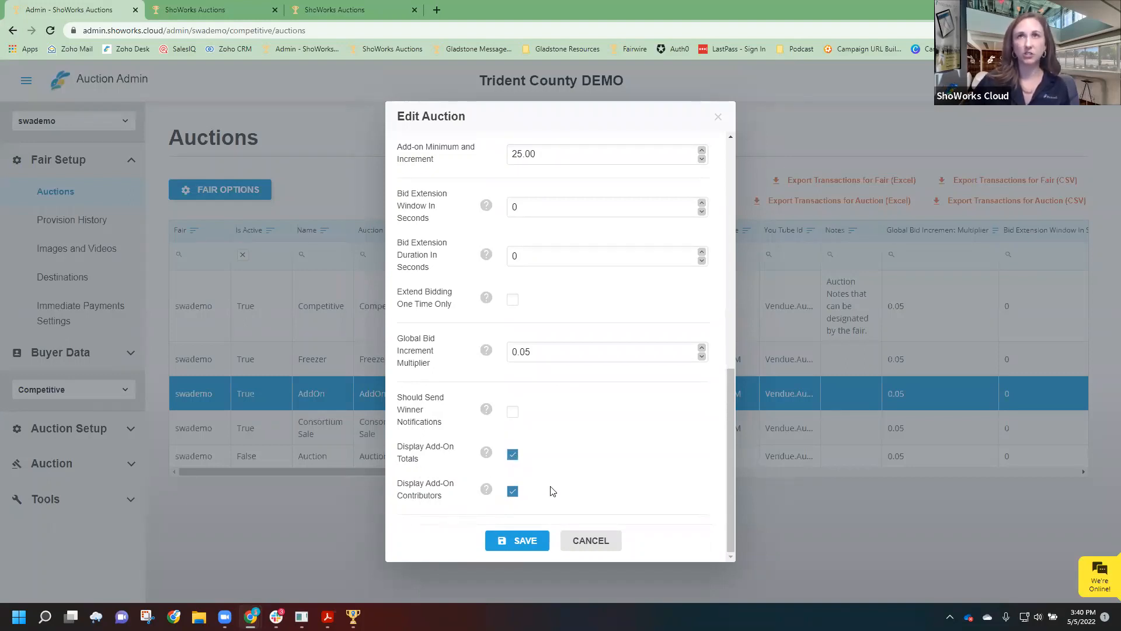
Switch to the public auction site, leave buyer registration, open lot 14 in the AddOn auction and examine its add-on contributors
left_click(345, 18)
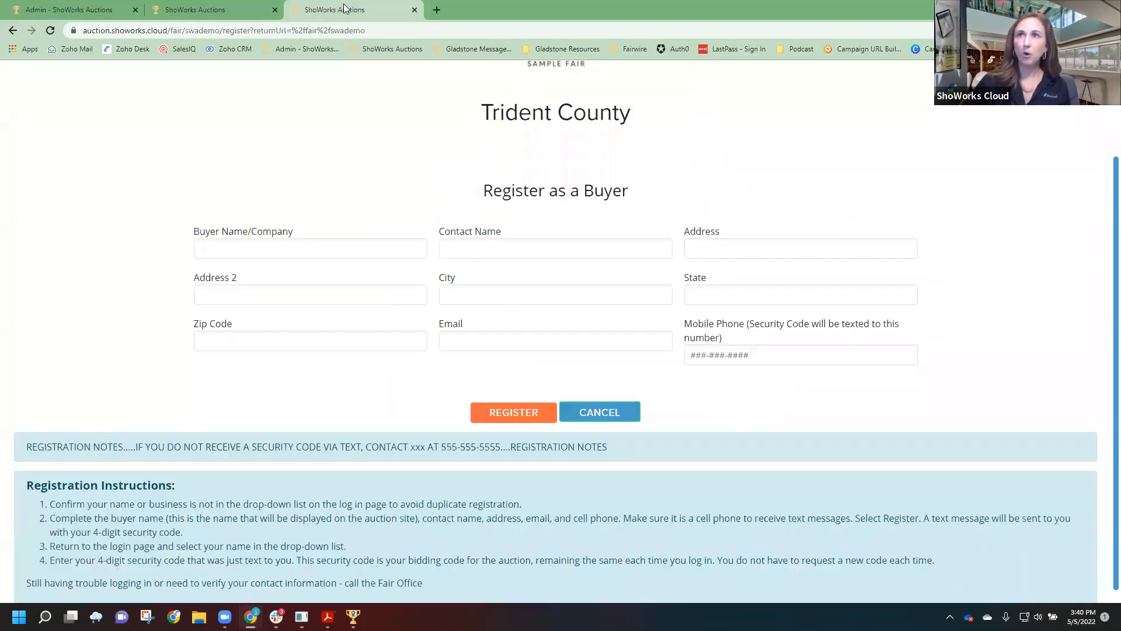
left_click(621, 418)
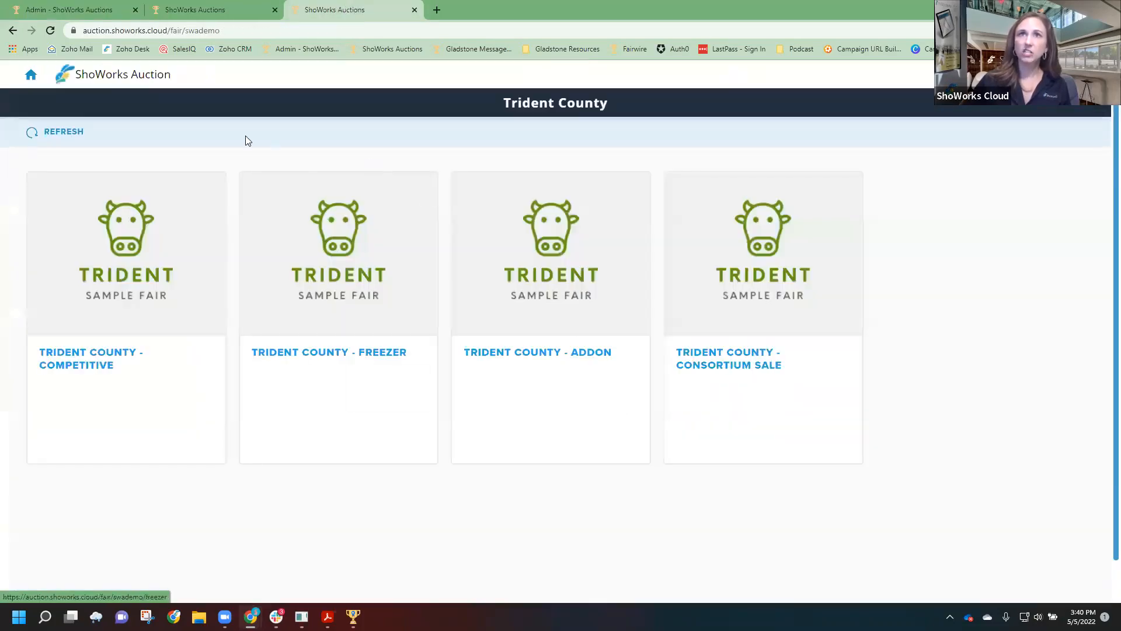
left_click(547, 266)
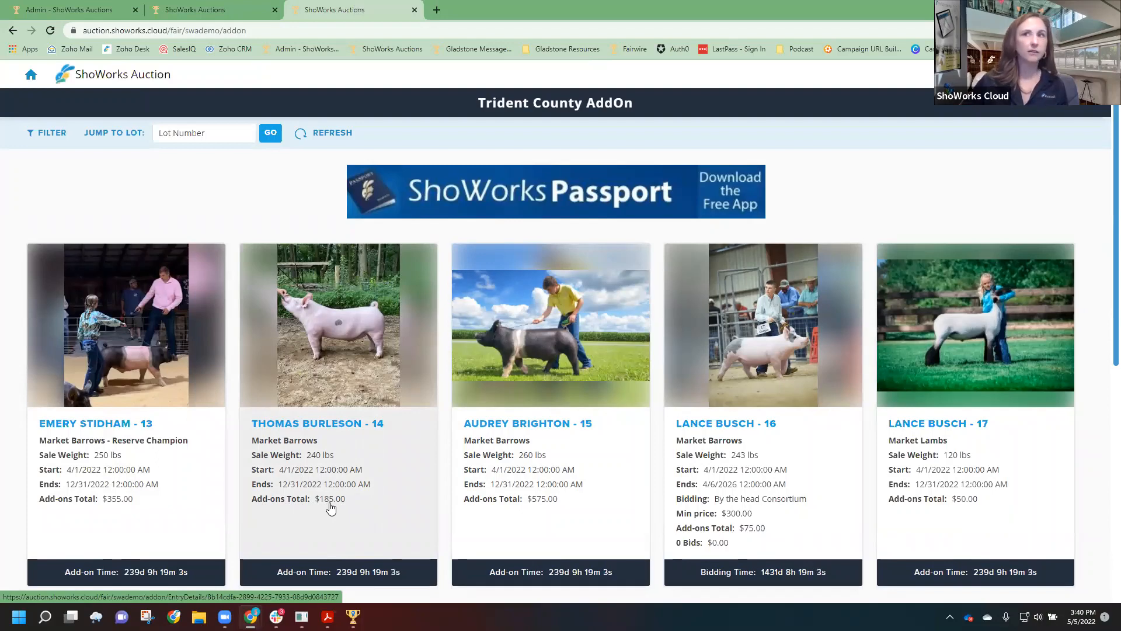
left_click(332, 353)
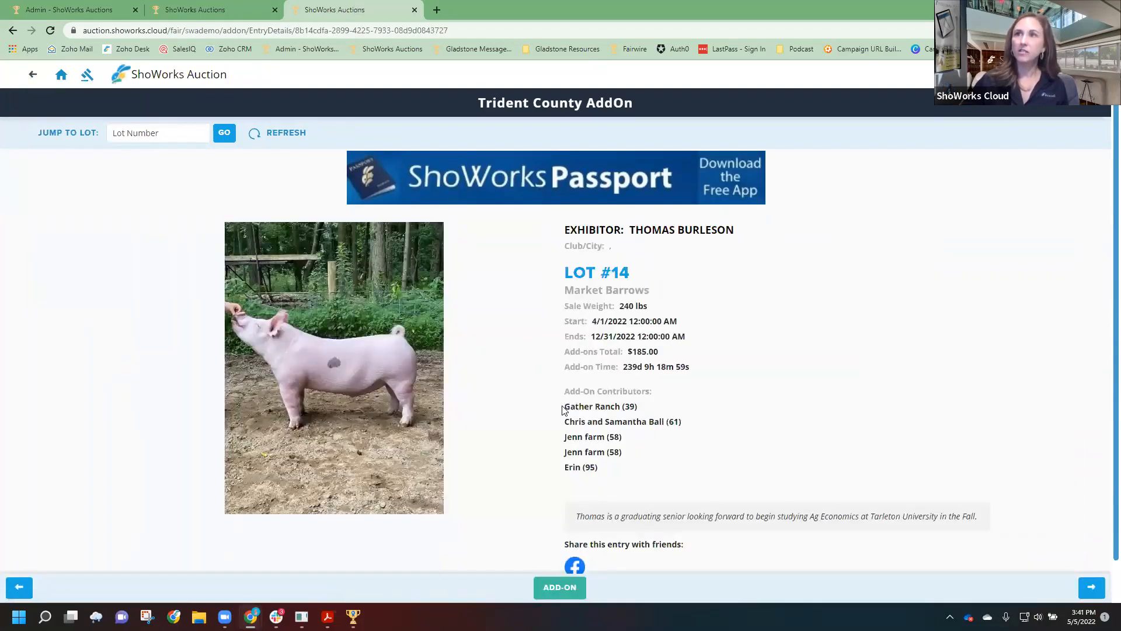
left_click_drag(563, 409, 636, 475)
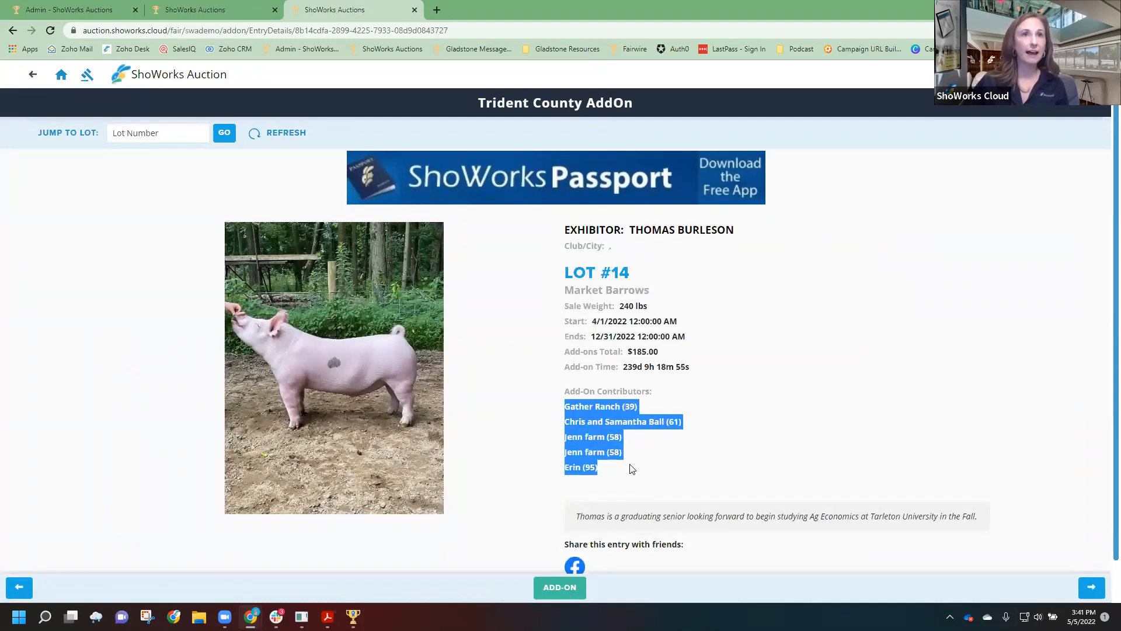
left_click(633, 469)
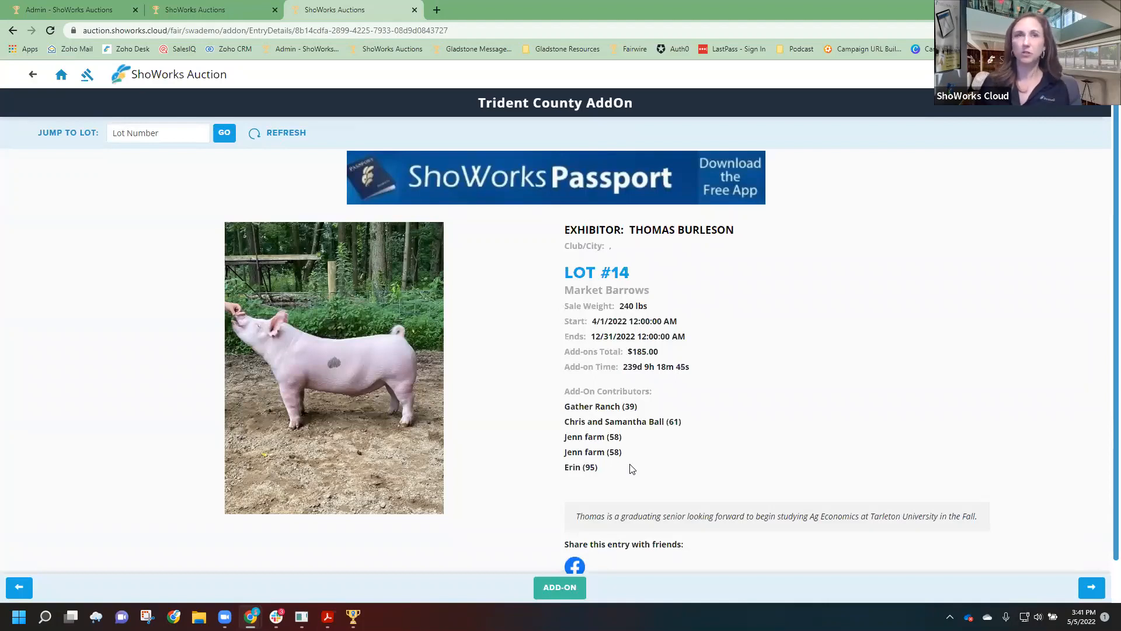
Return to Auction Admin and close the AddOn auction's settings without saving
left_click(183, 7)
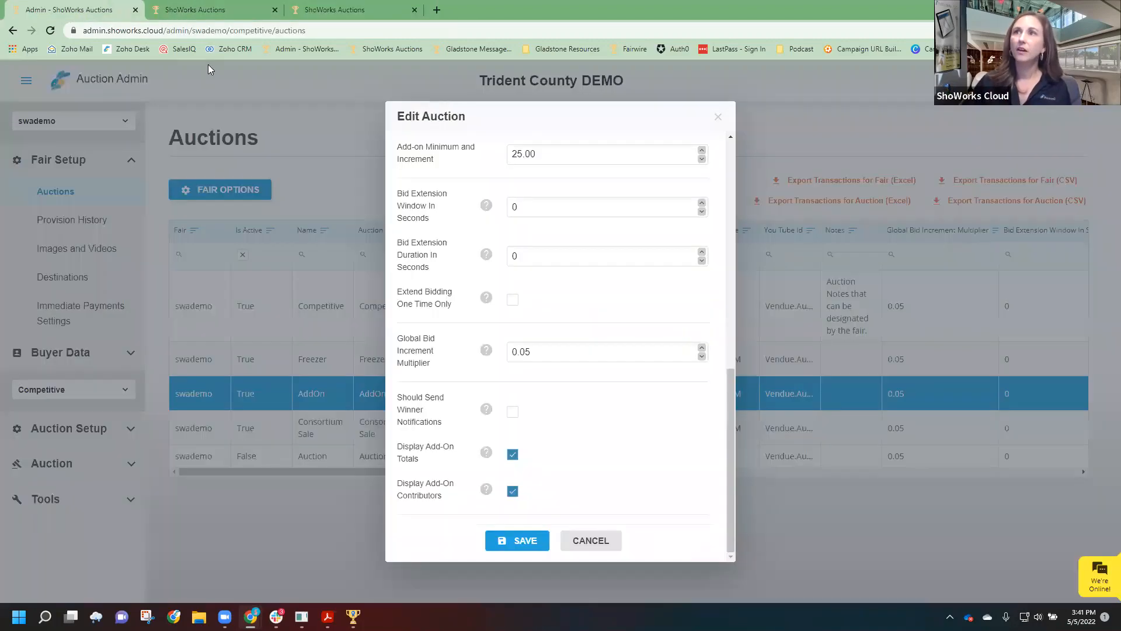
left_click(86, 12)
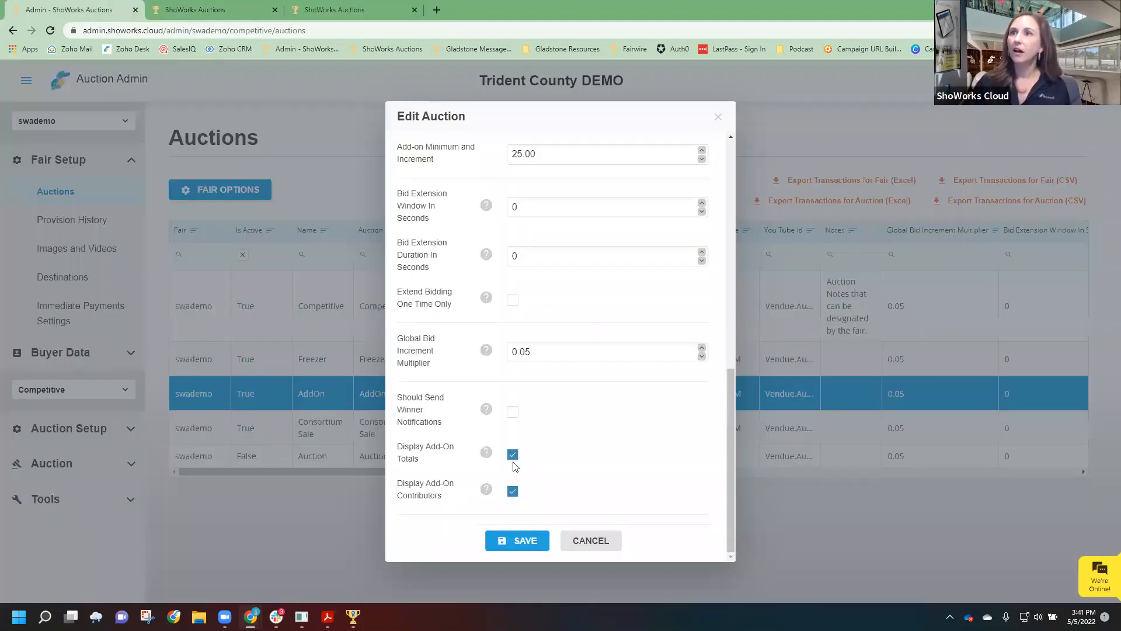
left_click(591, 541)
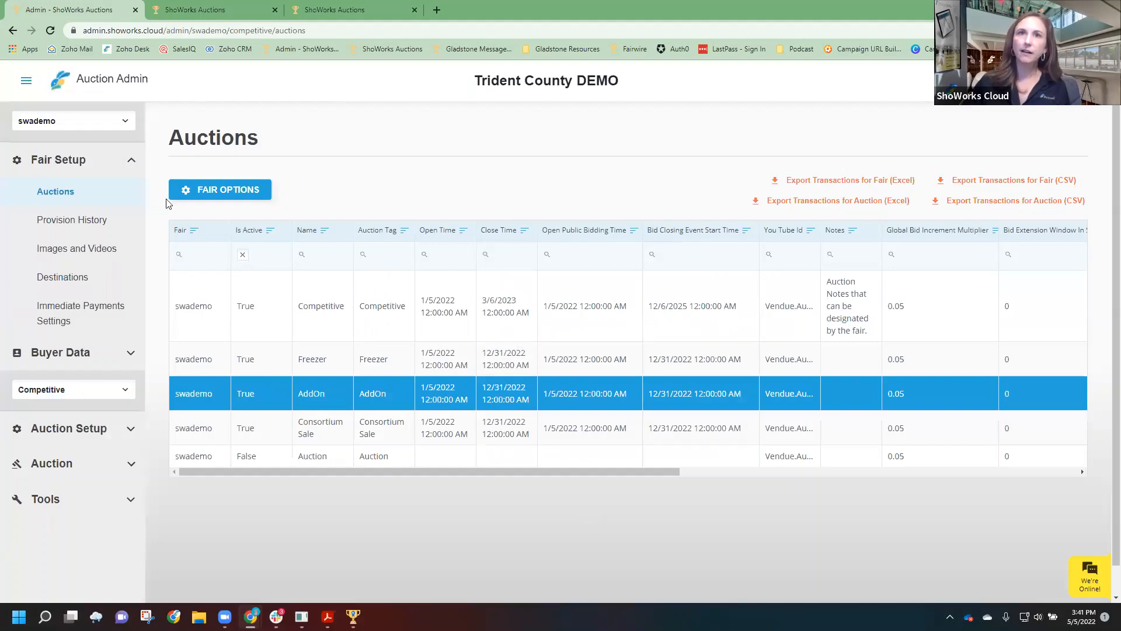
Open the Competitive auction's entries and examine the lots' bid settings, lot type and Buy Now price
left_click(131, 165)
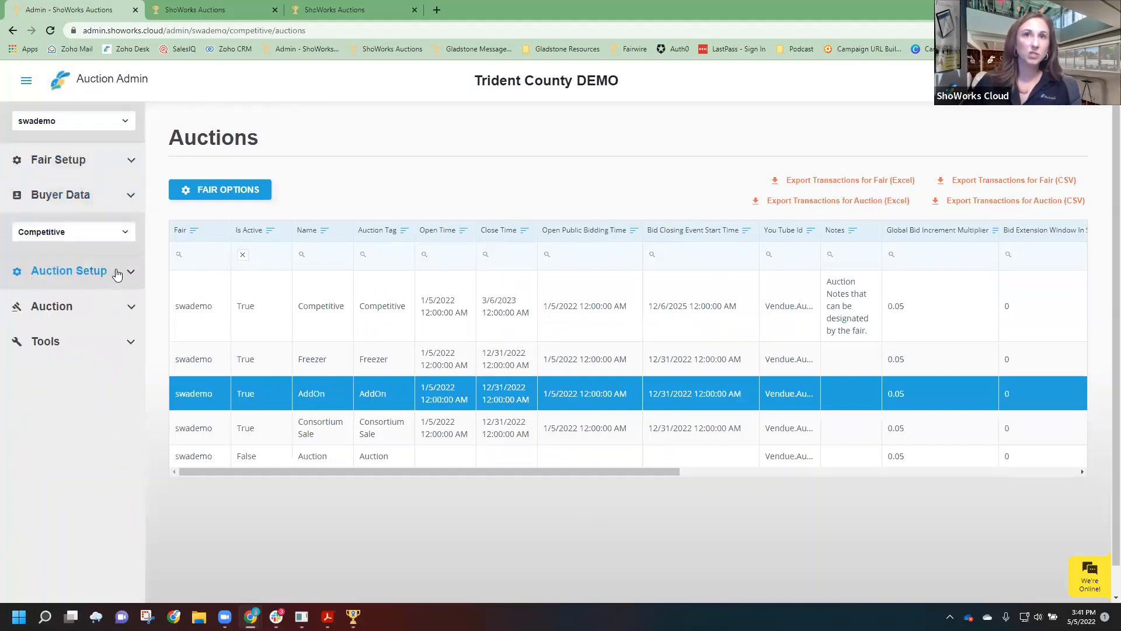
left_click(116, 272)
left_click(82, 303)
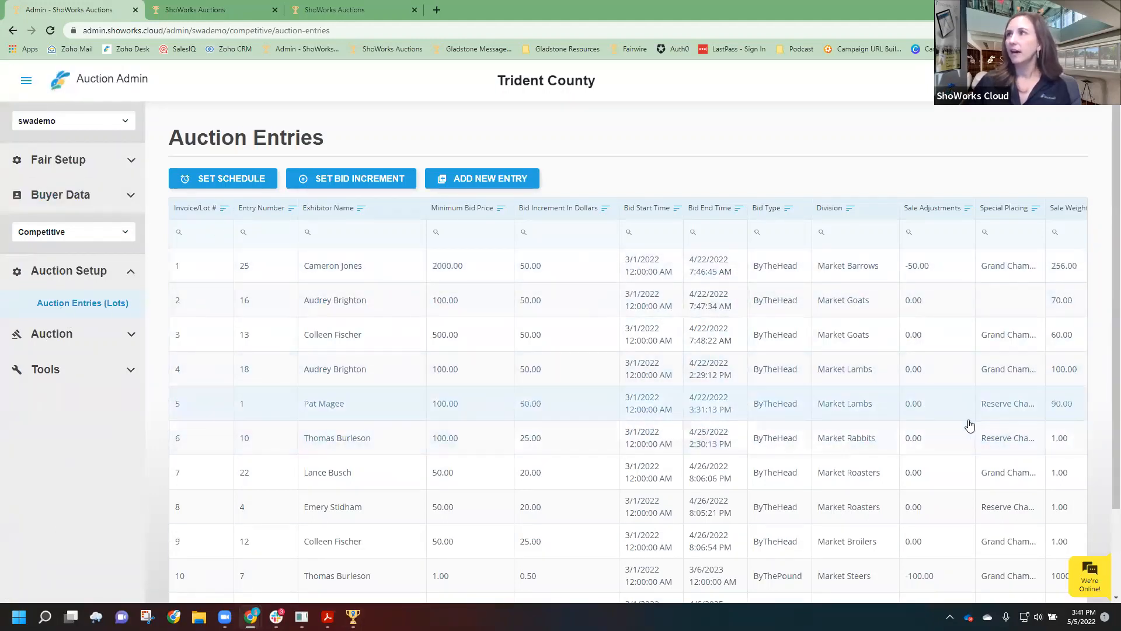
left_click_drag(1115, 336, 1103, 439)
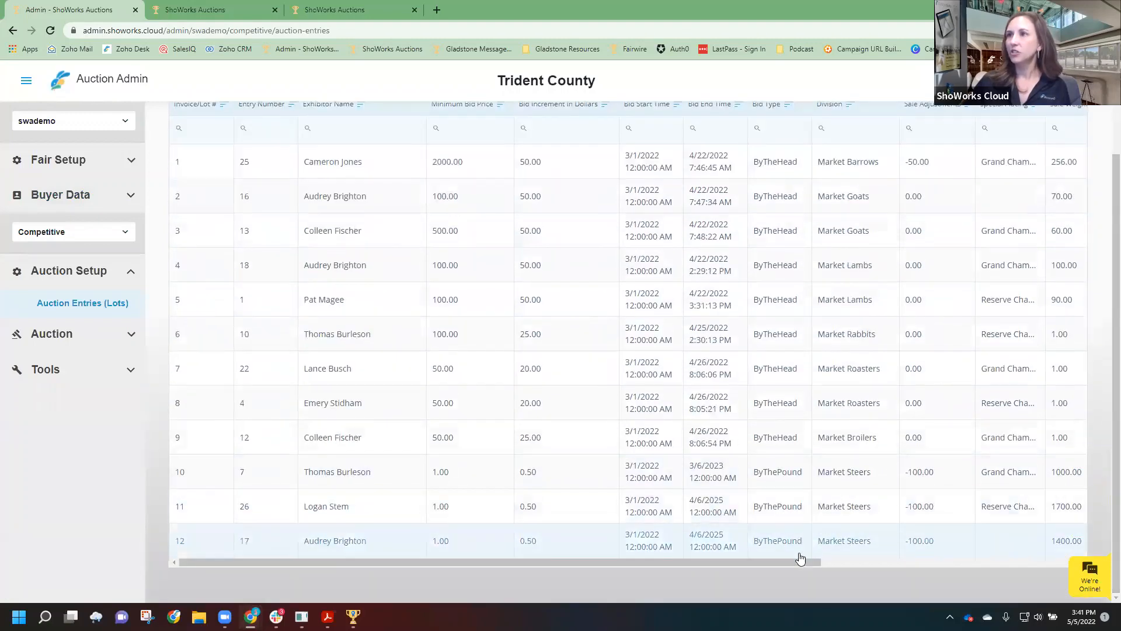
left_click_drag(796, 561, 1037, 564)
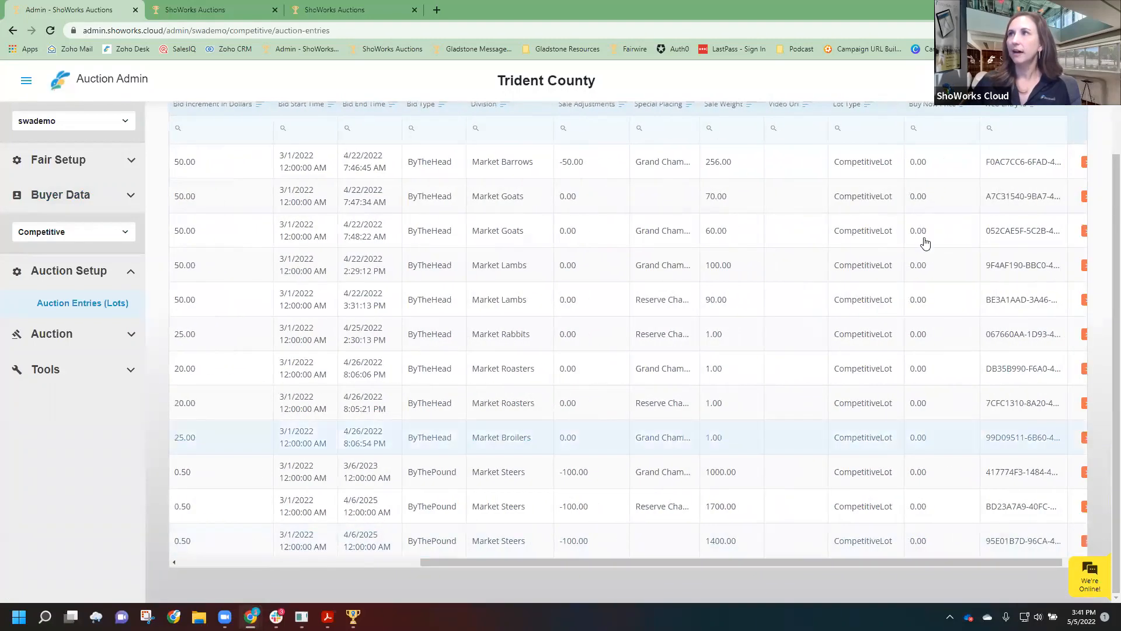
scroll(905, 222, "up", 2)
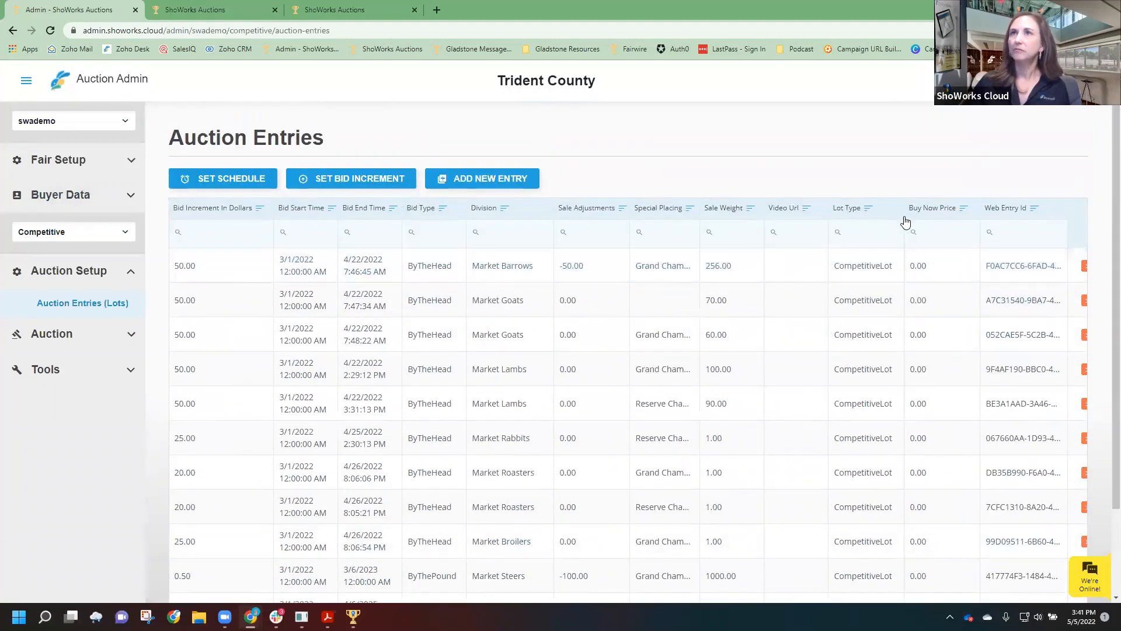
Change the working auction to AddOn, open its auction entries and examine each lot's type
left_click(114, 232)
left_click(50, 292)
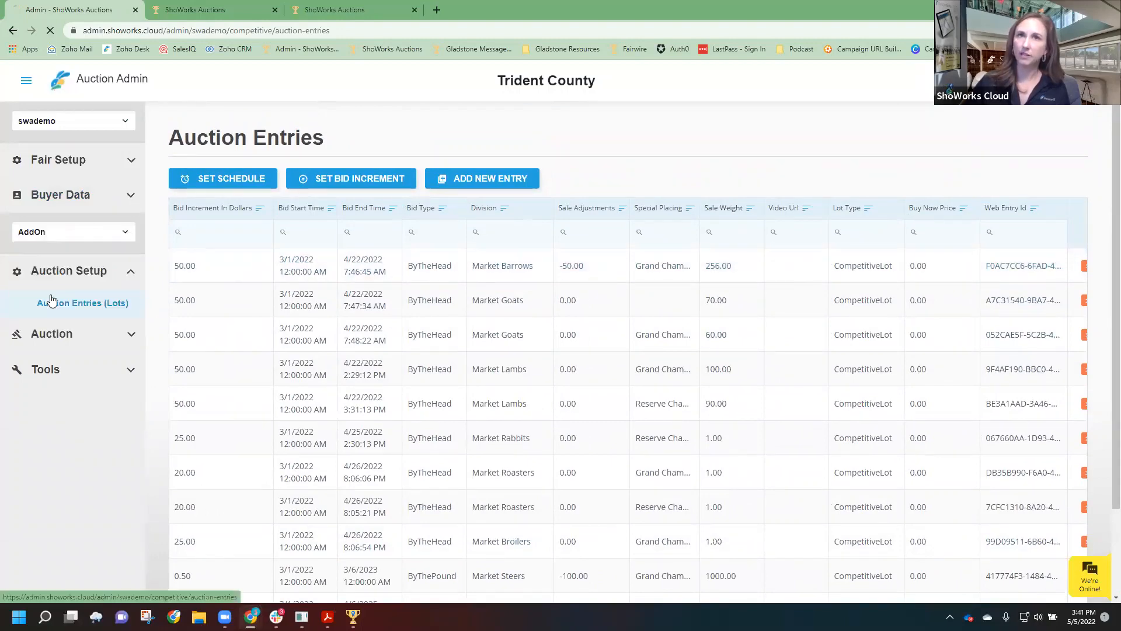
left_click(82, 303)
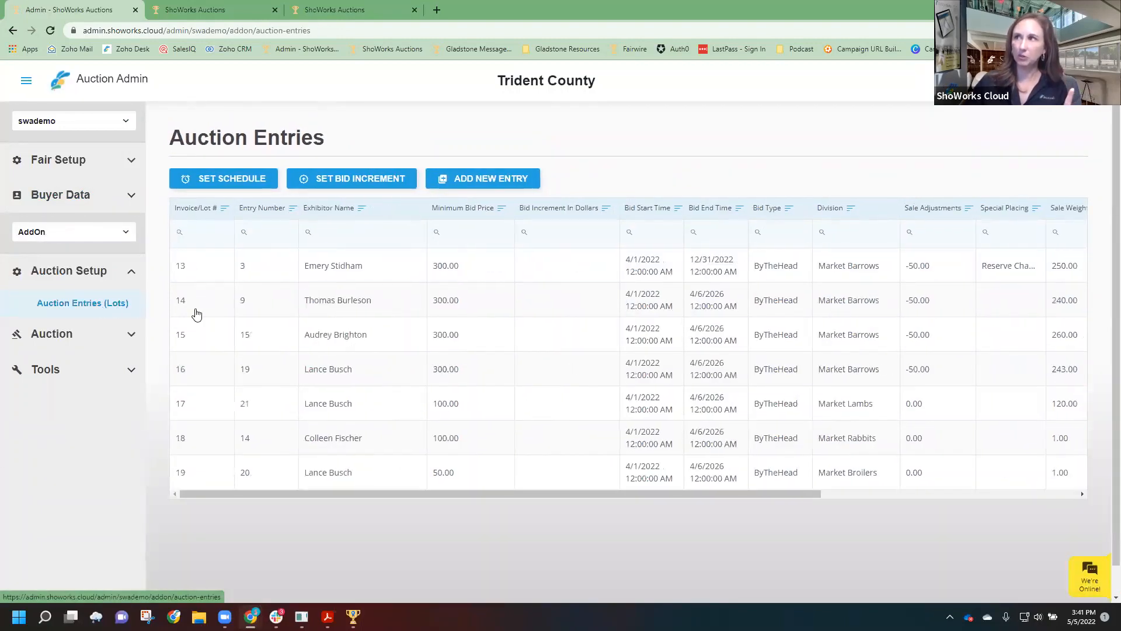
left_click_drag(470, 494, 709, 497)
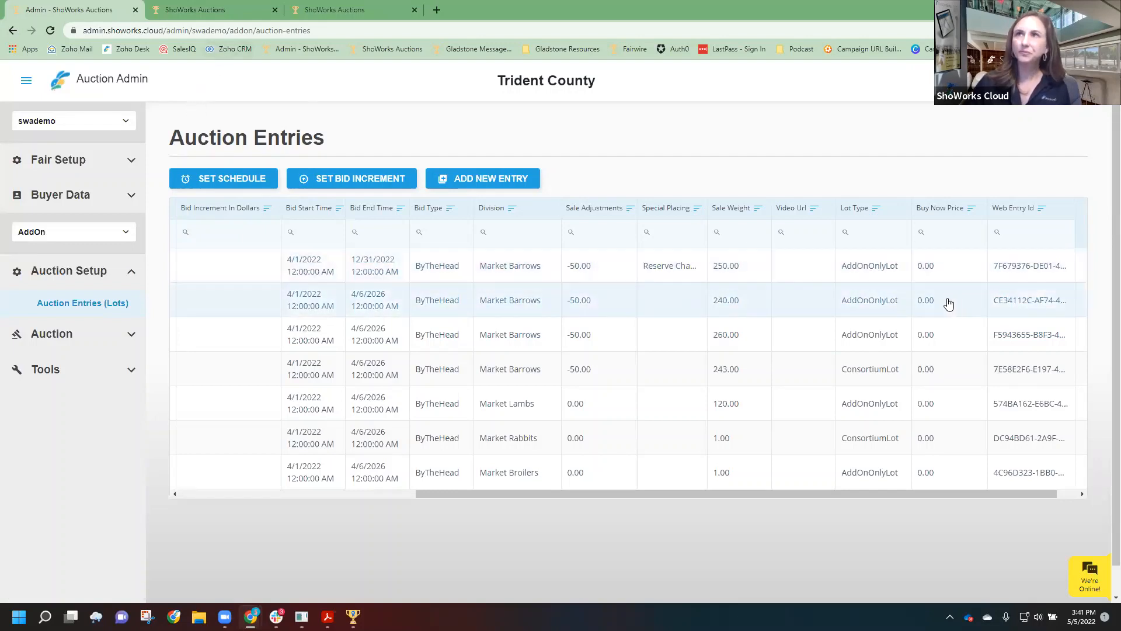
left_click(195, 10)
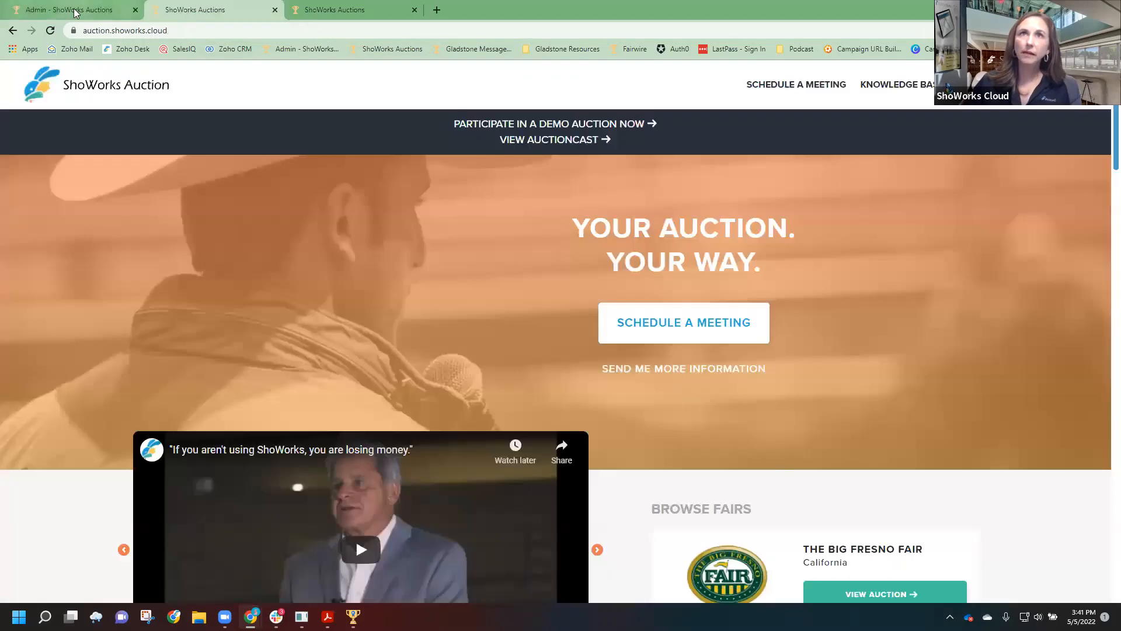
left_click(69, 9)
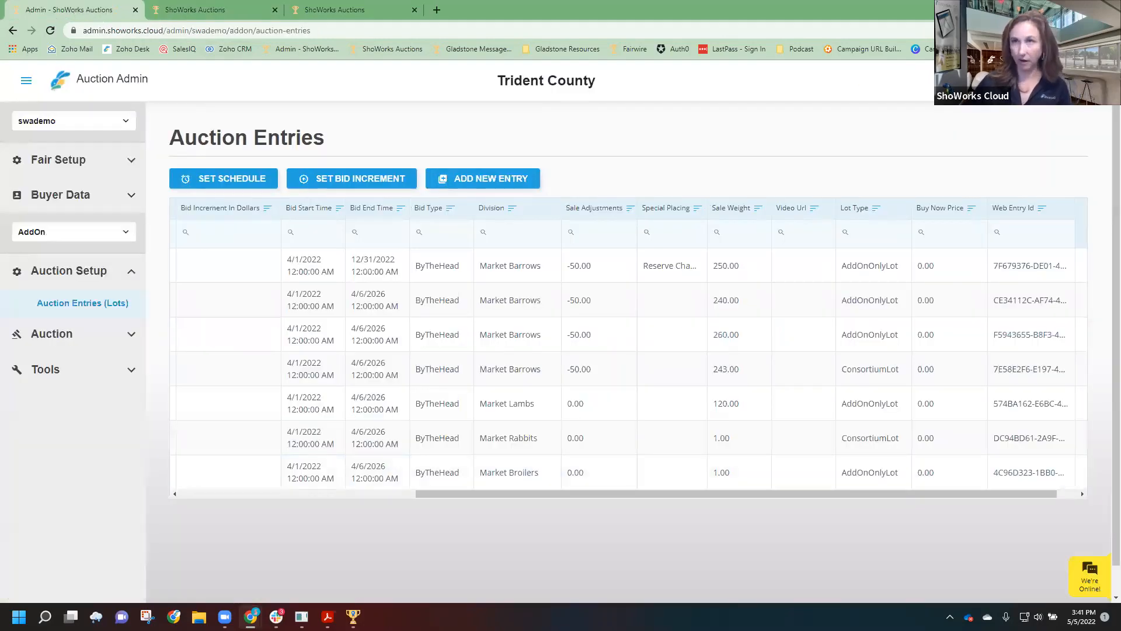
Switch to the webinar presentation's Run Auction Monitor slide and minimize the Auction Monitor console covering it
key("alt+Tab")
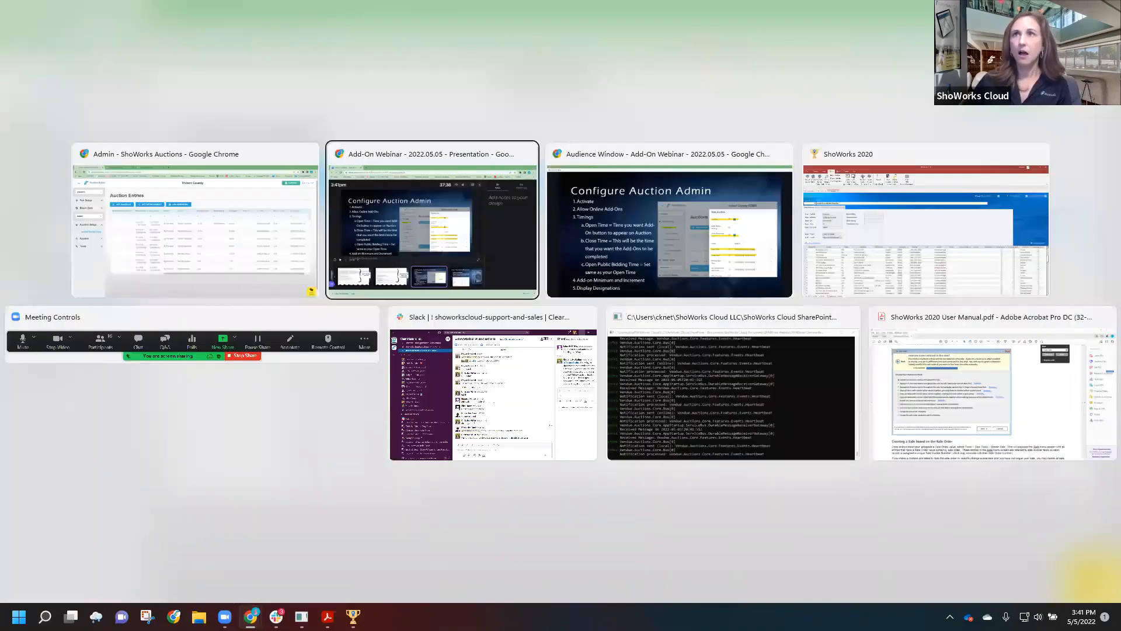
key("alt+Tab")
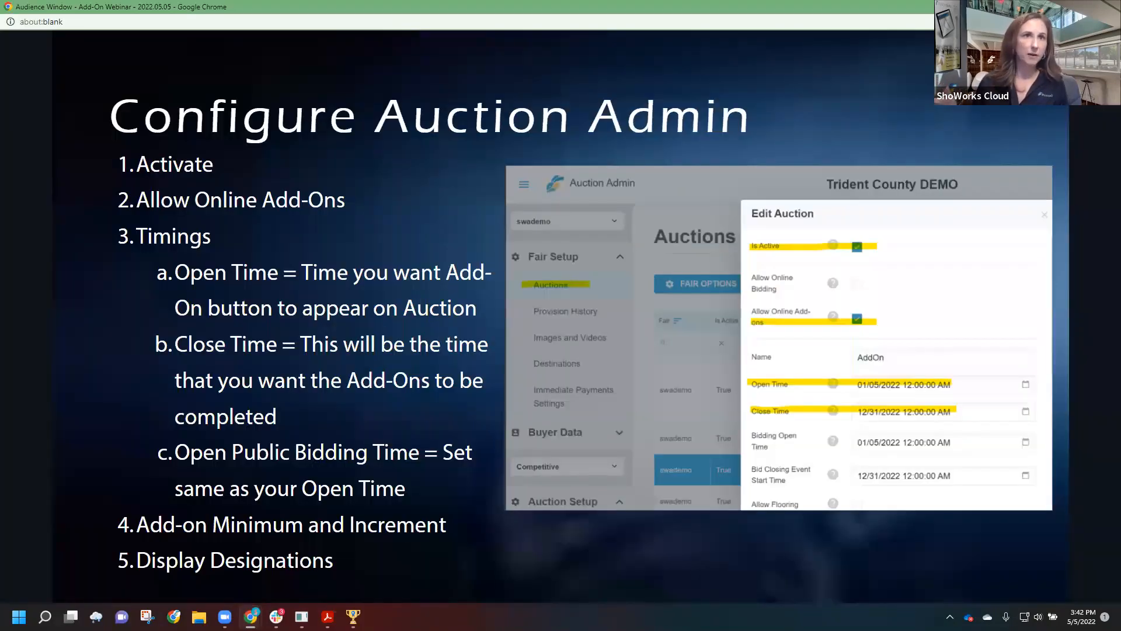
mouse_move(390, 490)
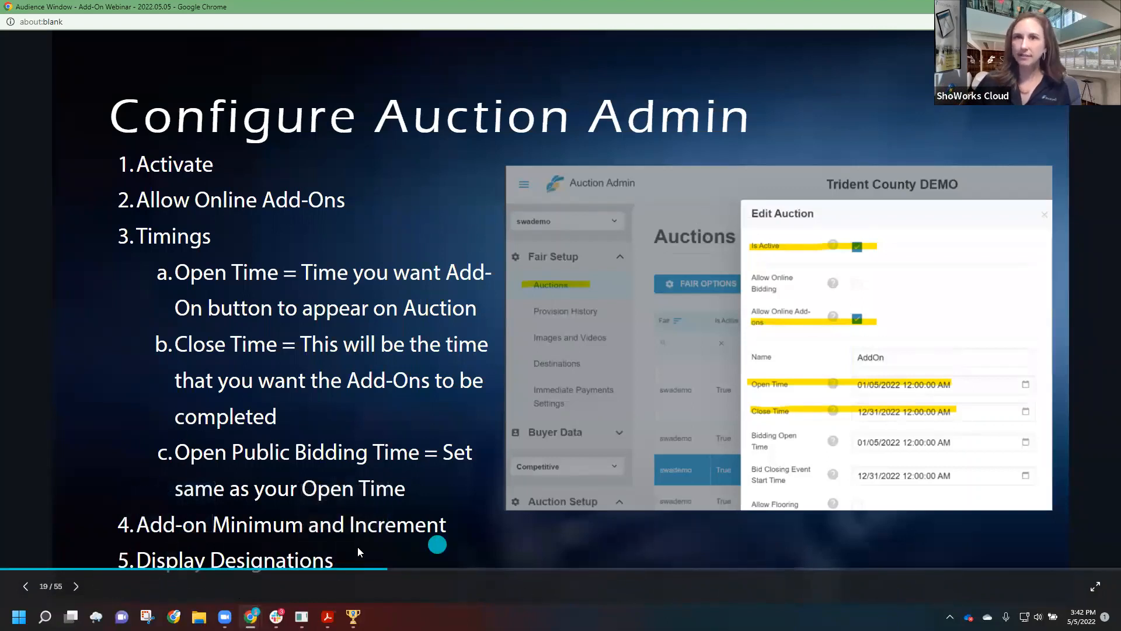
left_click(75, 587)
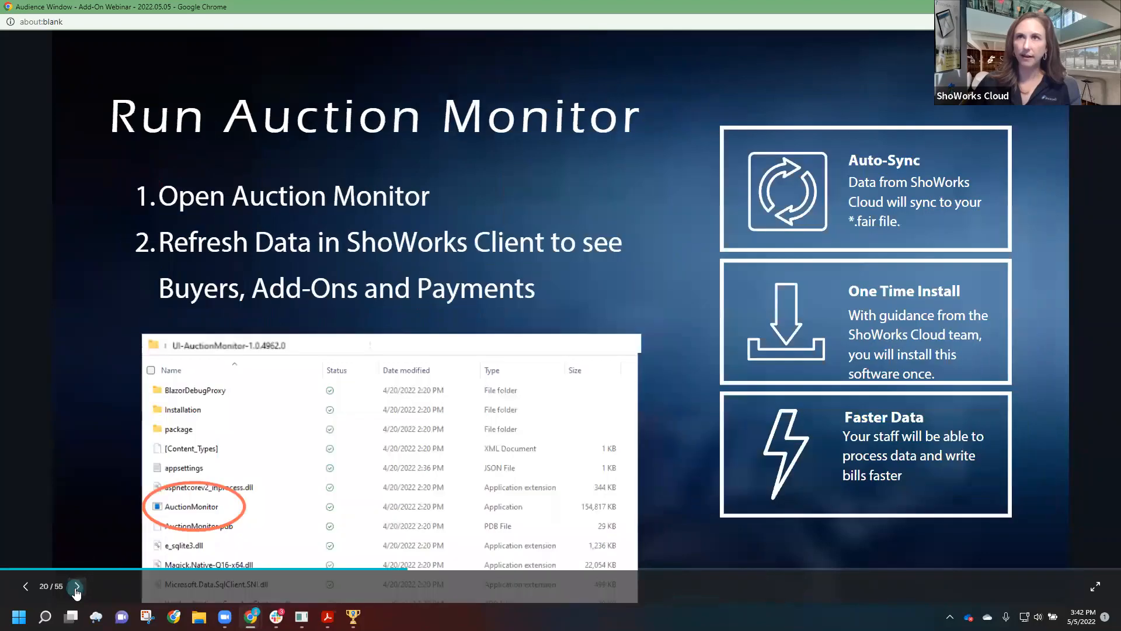
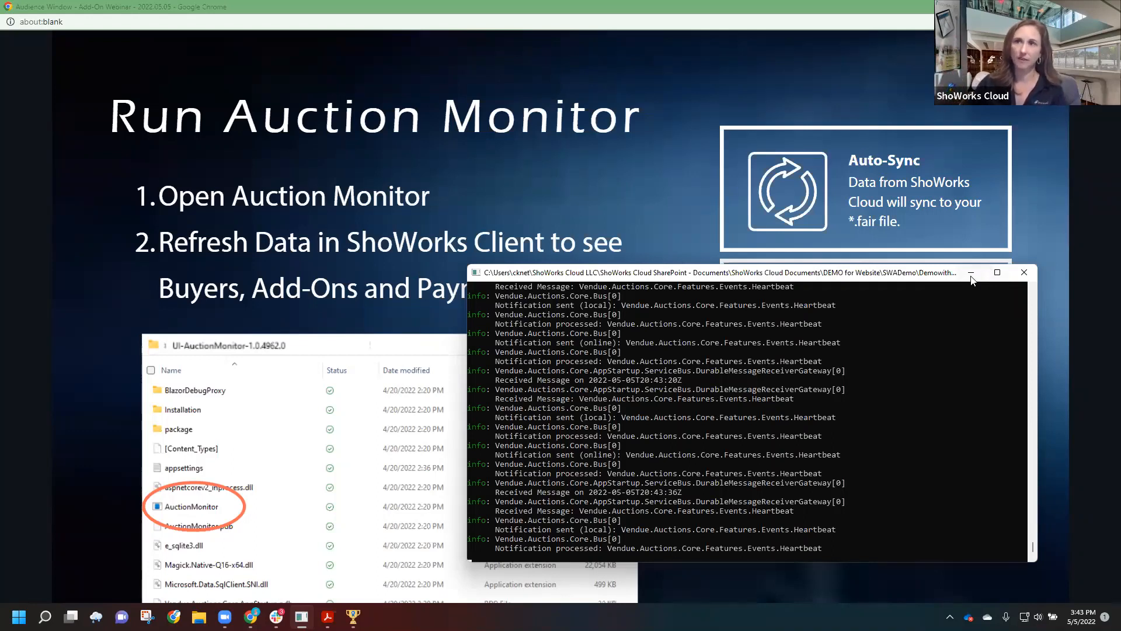
left_click(971, 273)
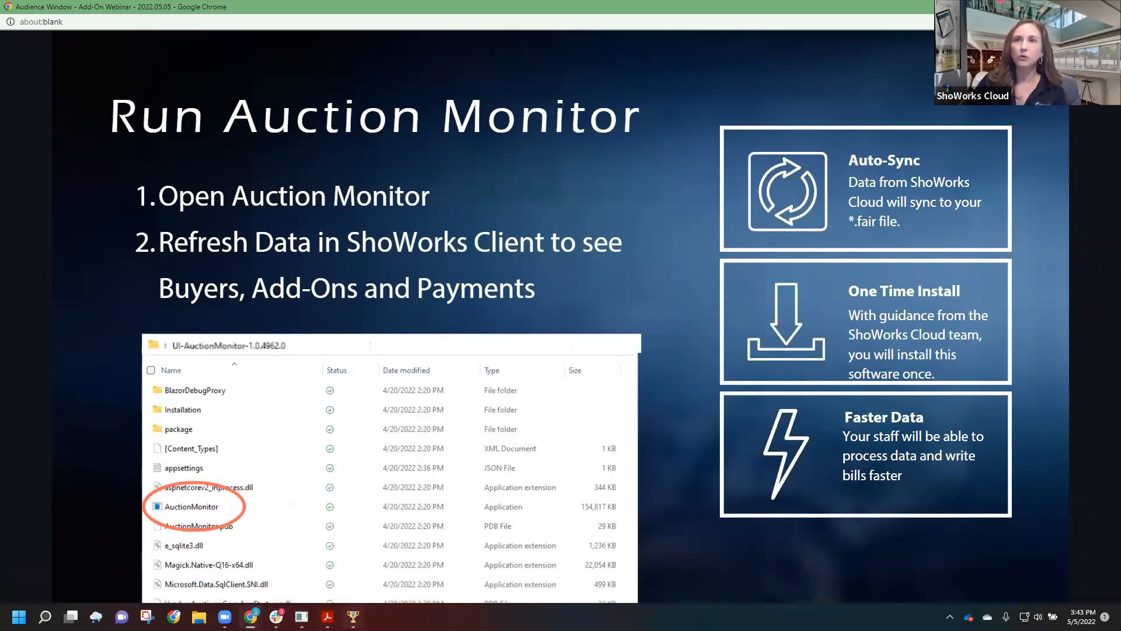
Switch to ShoWorks 2020, refresh the Buyers records and select the Miami Dade County Fair buyer
left_click(353, 617)
left_click(694, 426)
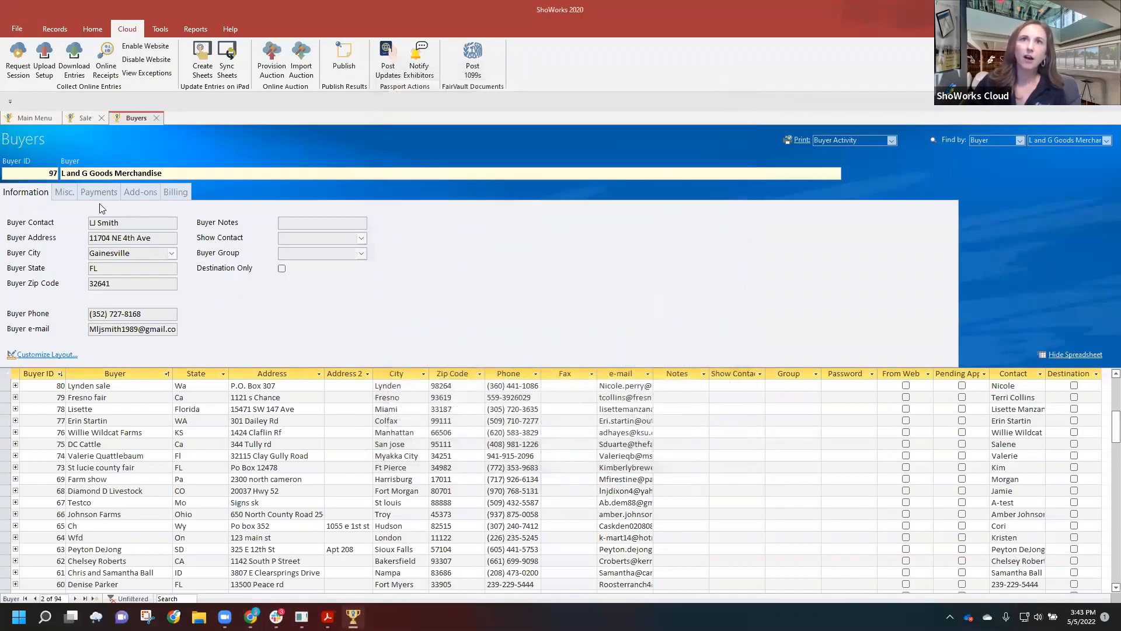
left_click(94, 30)
left_click(56, 29)
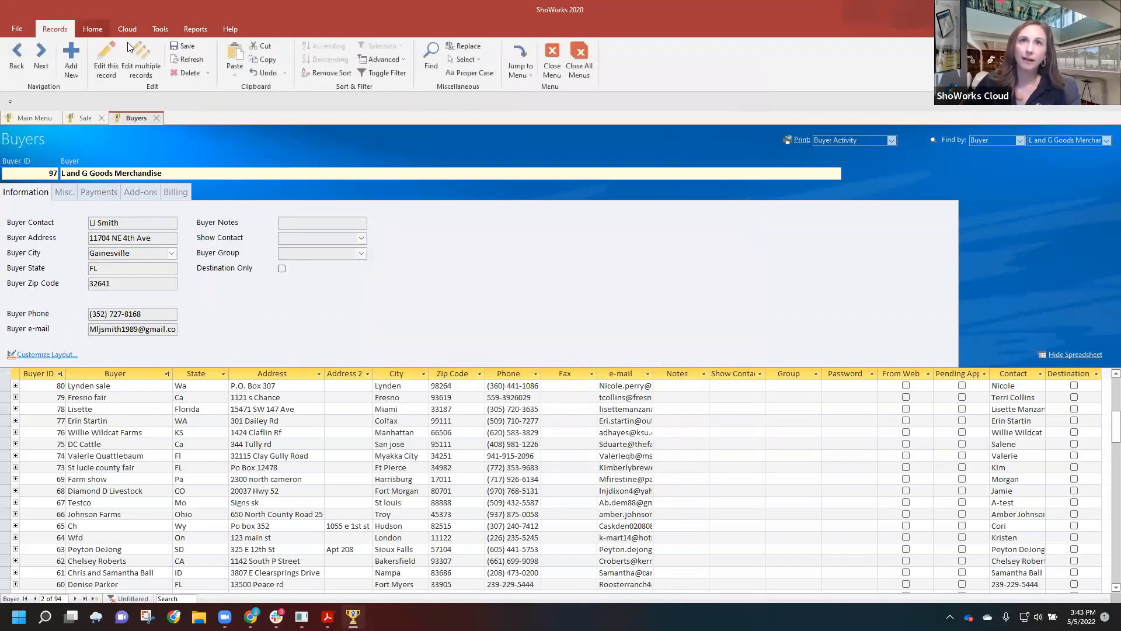
left_click(184, 60)
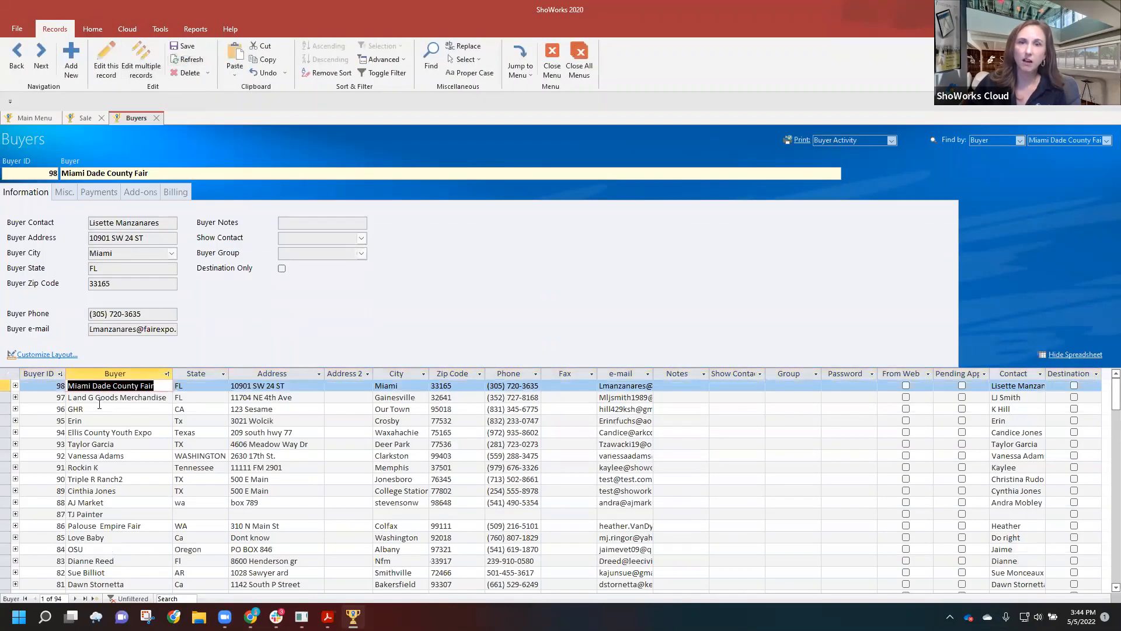
left_click(11, 384)
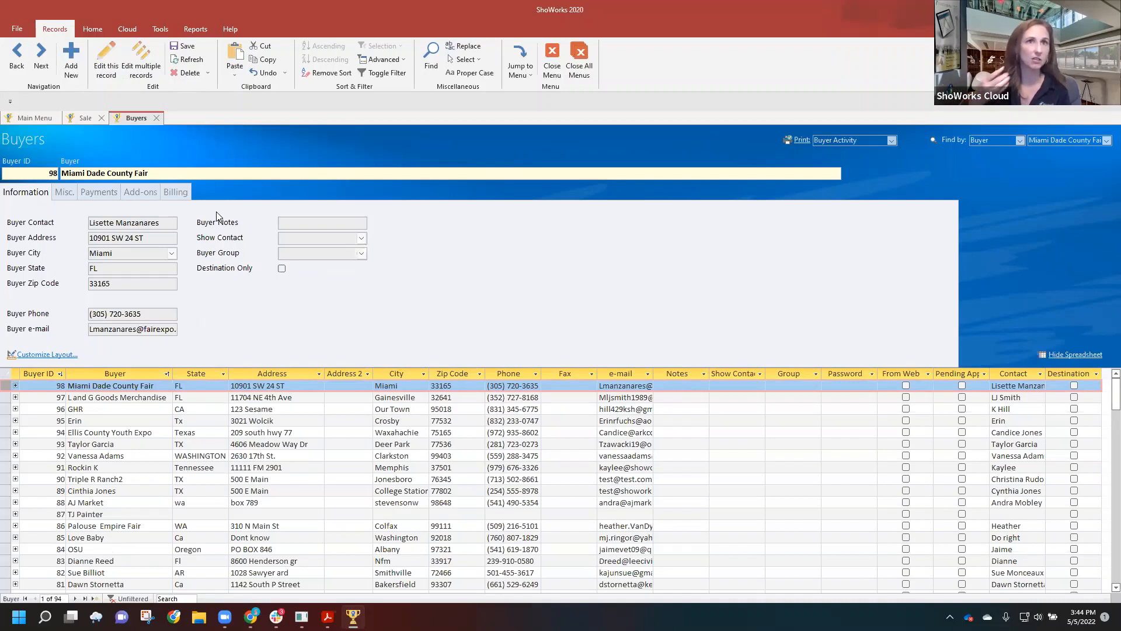
Refresh the Buyers records and check the add-ons of Miami Dade County Fair, L and G Goods Merchandise and GHR
left_click(188, 59)
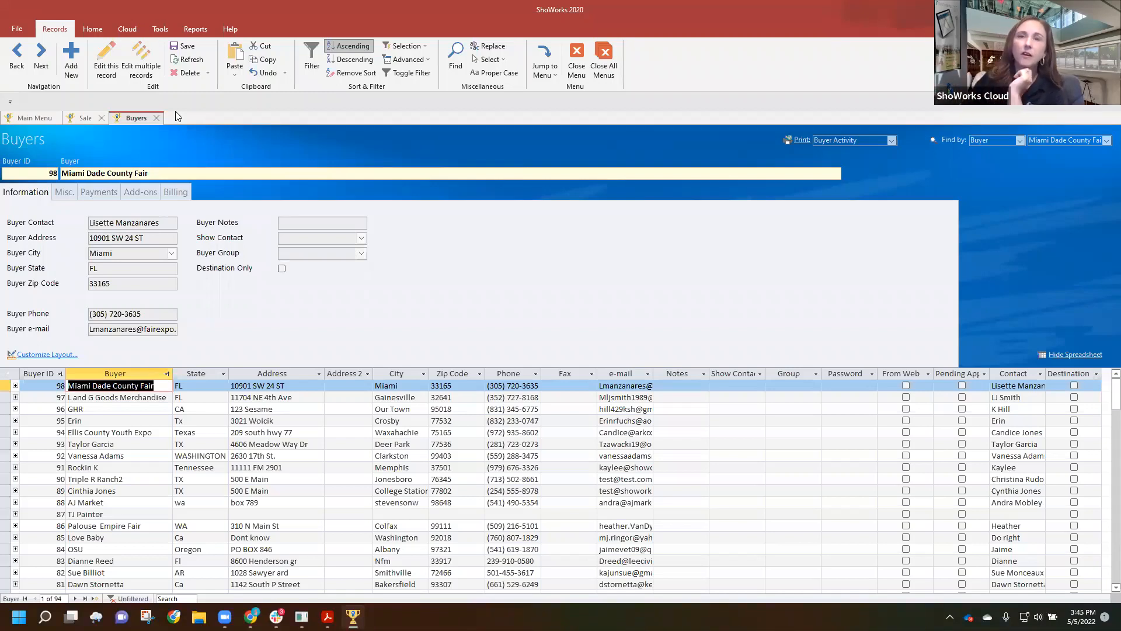
left_click(140, 192)
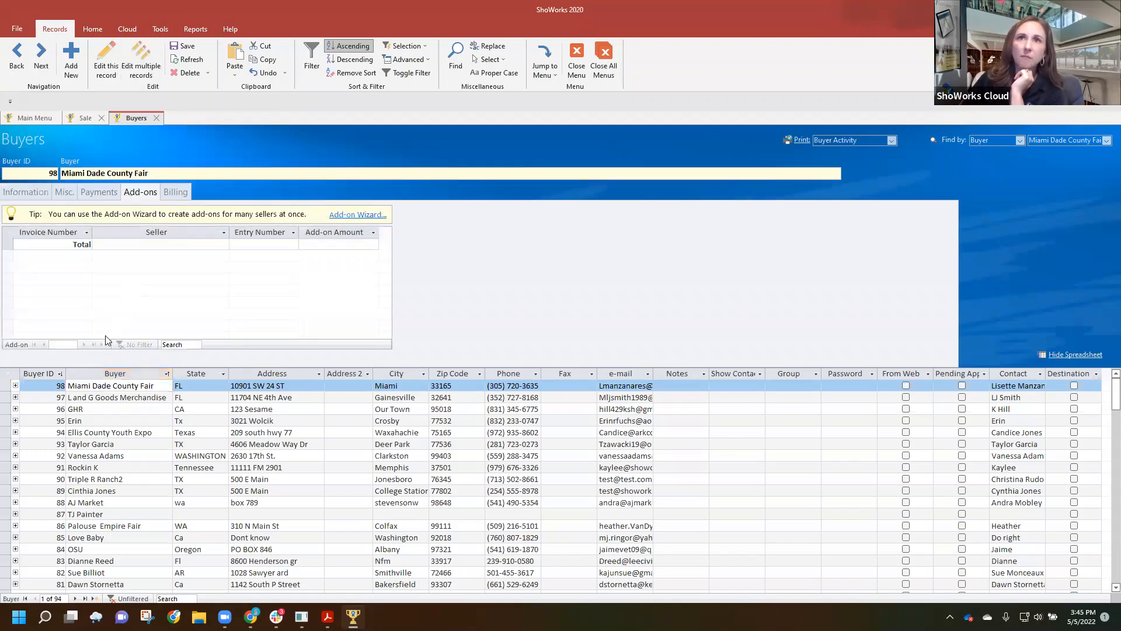
left_click(7, 398)
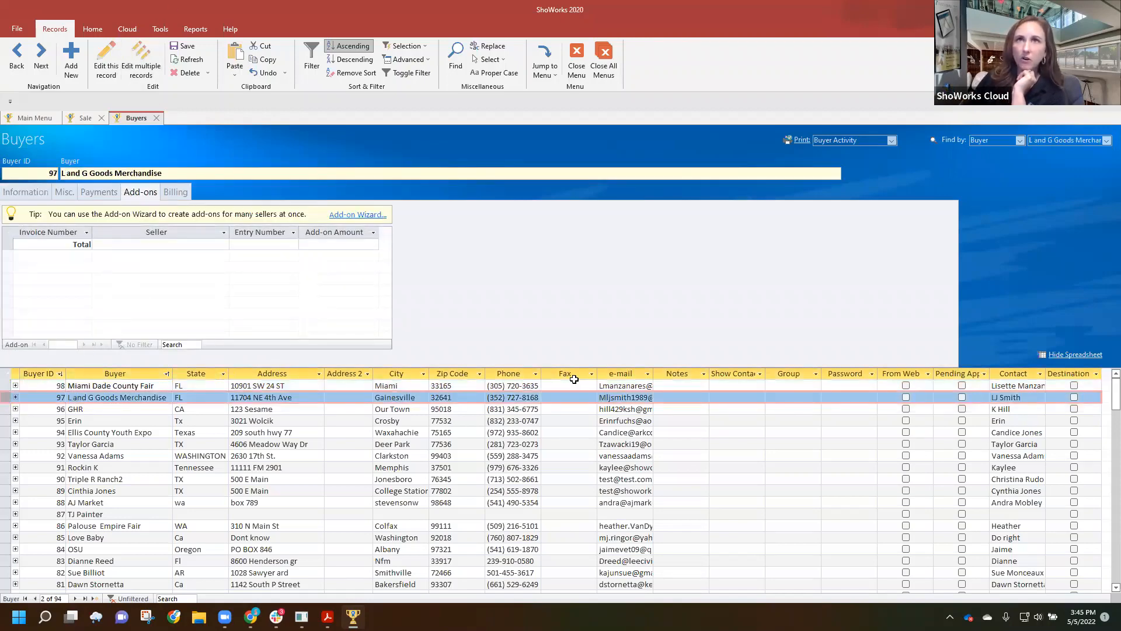
left_click(188, 59)
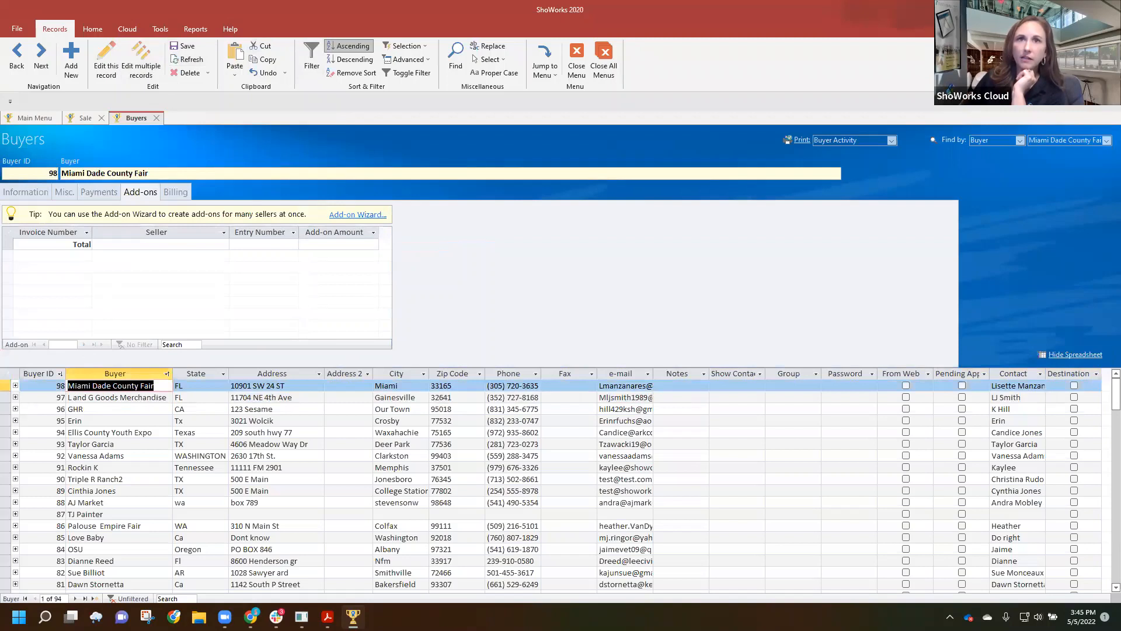
left_click(11, 398)
key("Down")
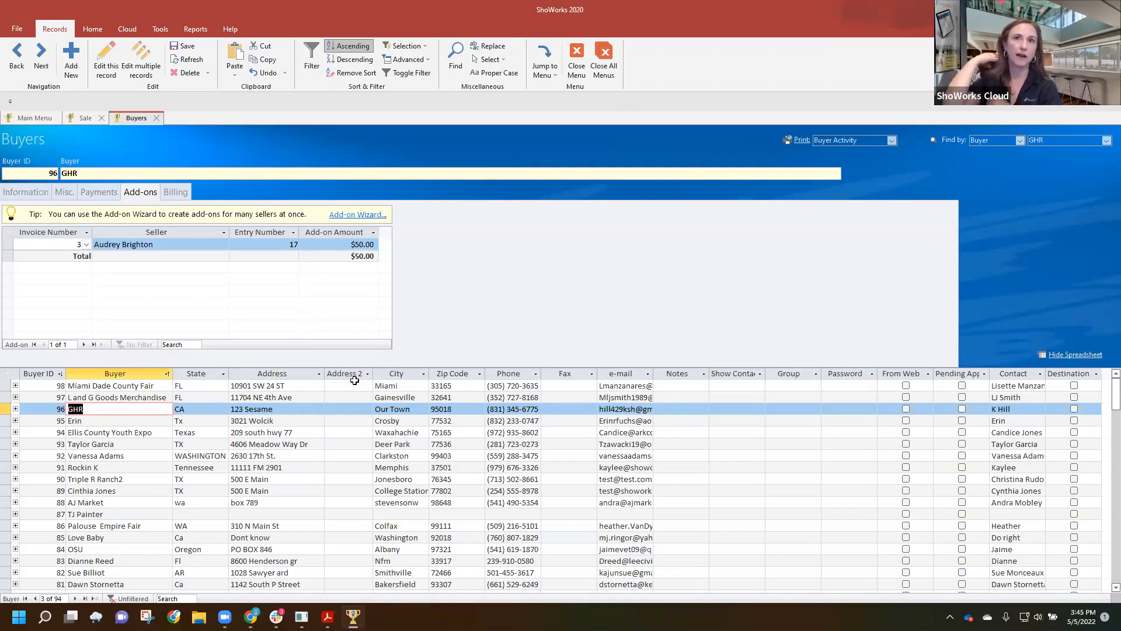
Review GHR's billing summary and payments, including a preview of the Buyer Activity report
left_click(183, 199)
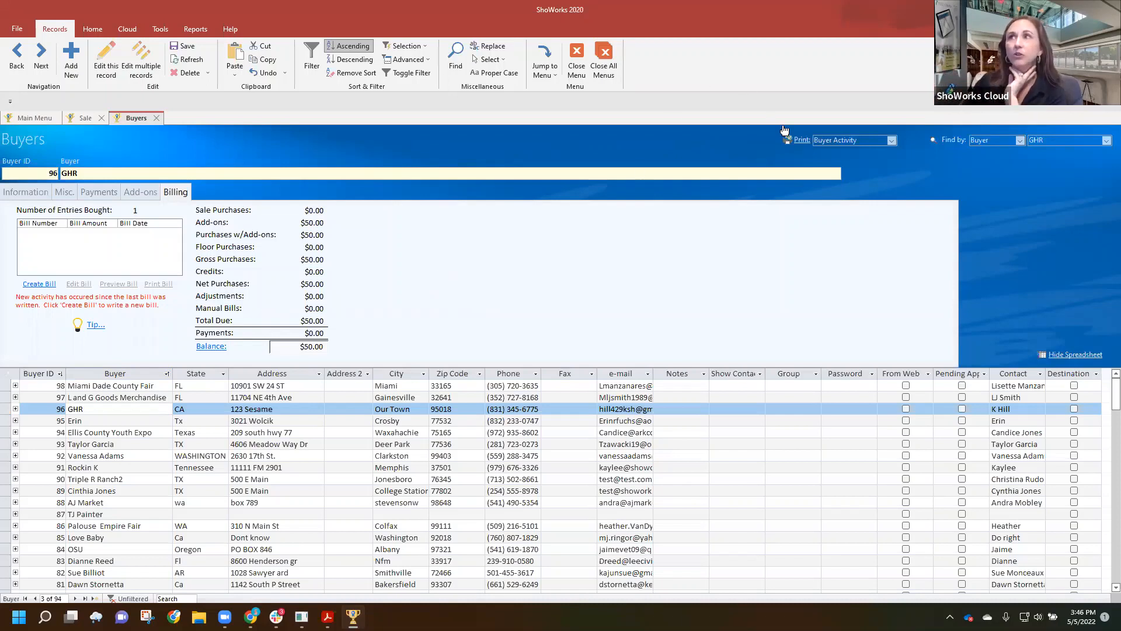
left_click(798, 140)
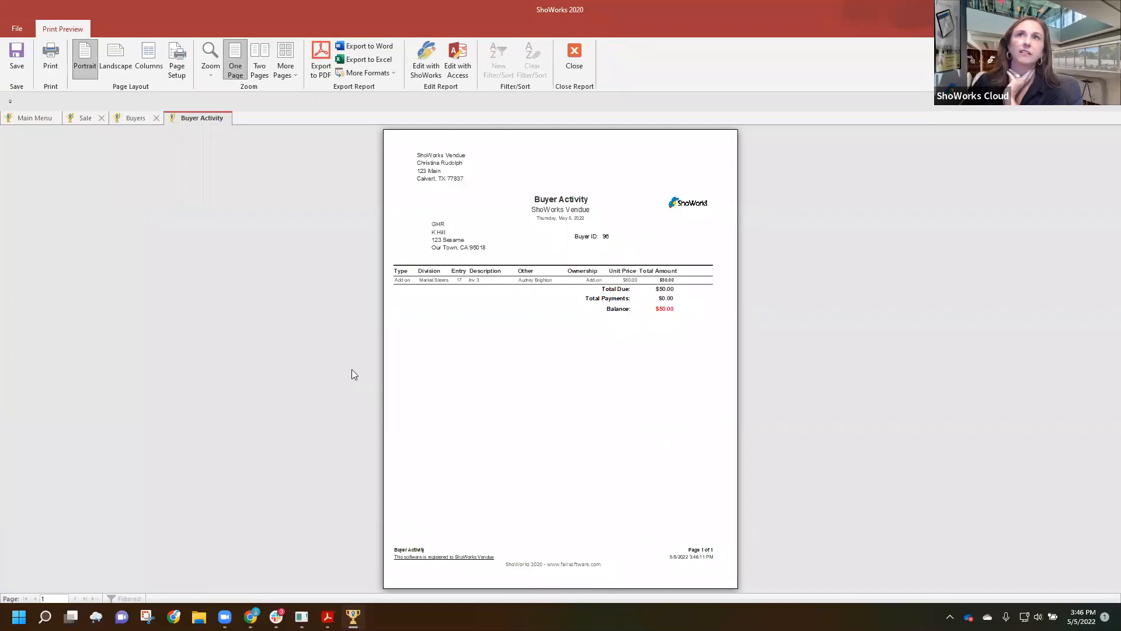
left_click(574, 57)
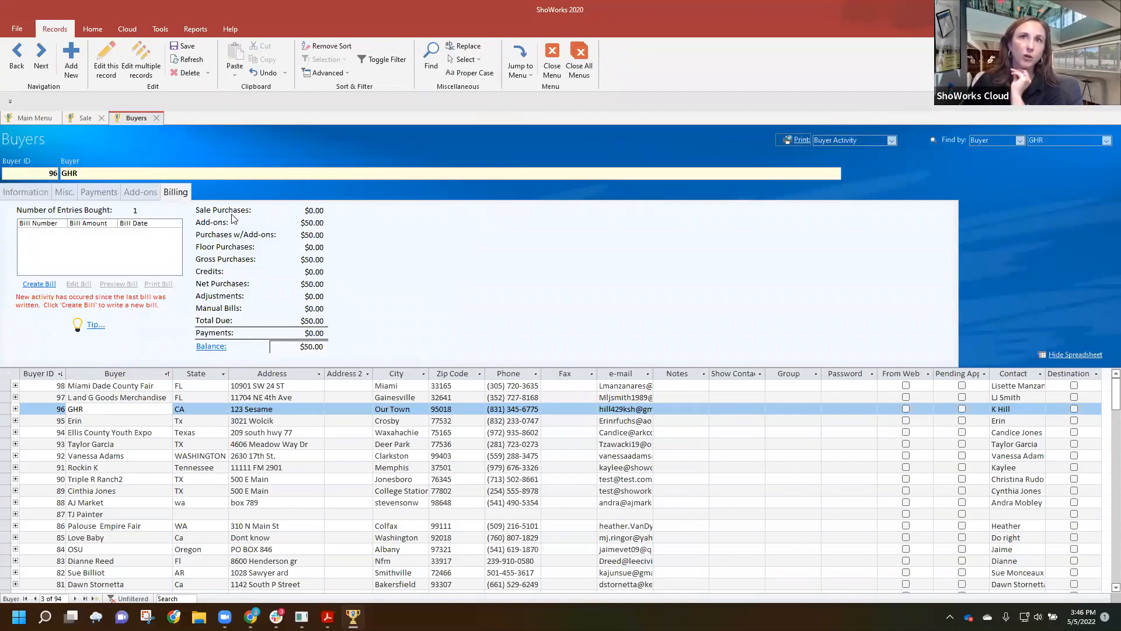
left_click(98, 193)
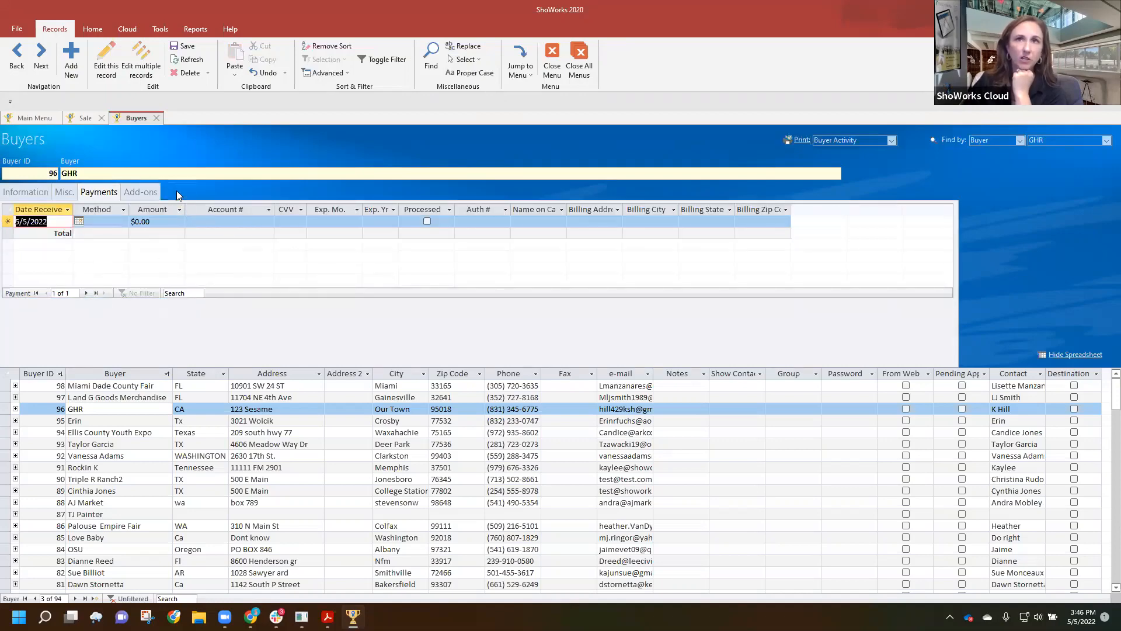
left_click(176, 193)
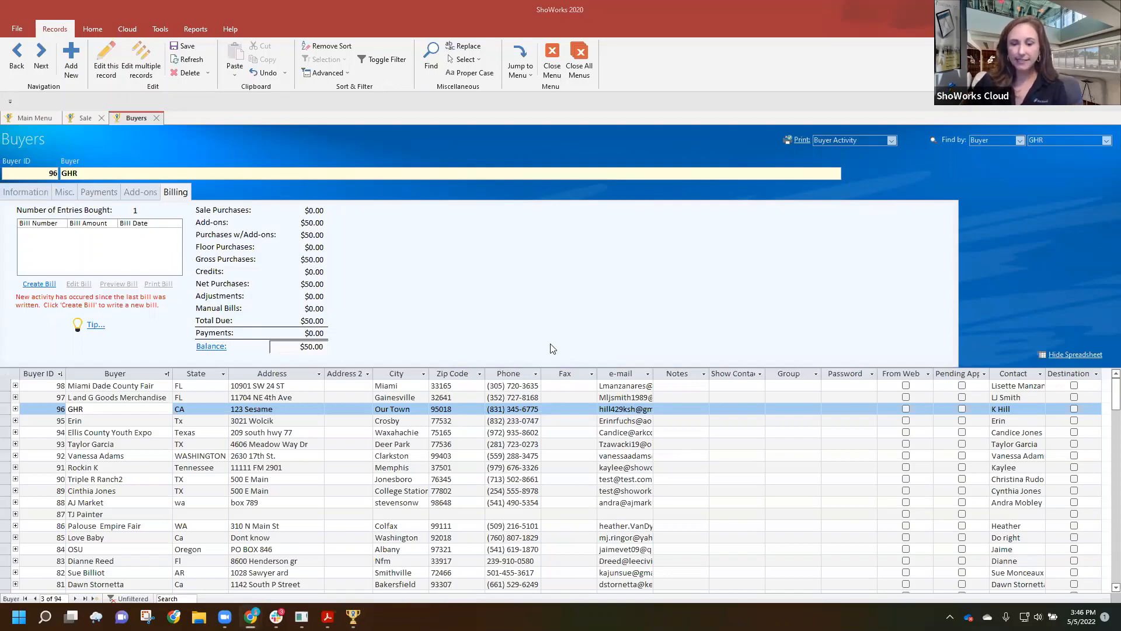
Switch to the webinar presentation and show the Implementing Add-Ons slide
key("alt+Tab")
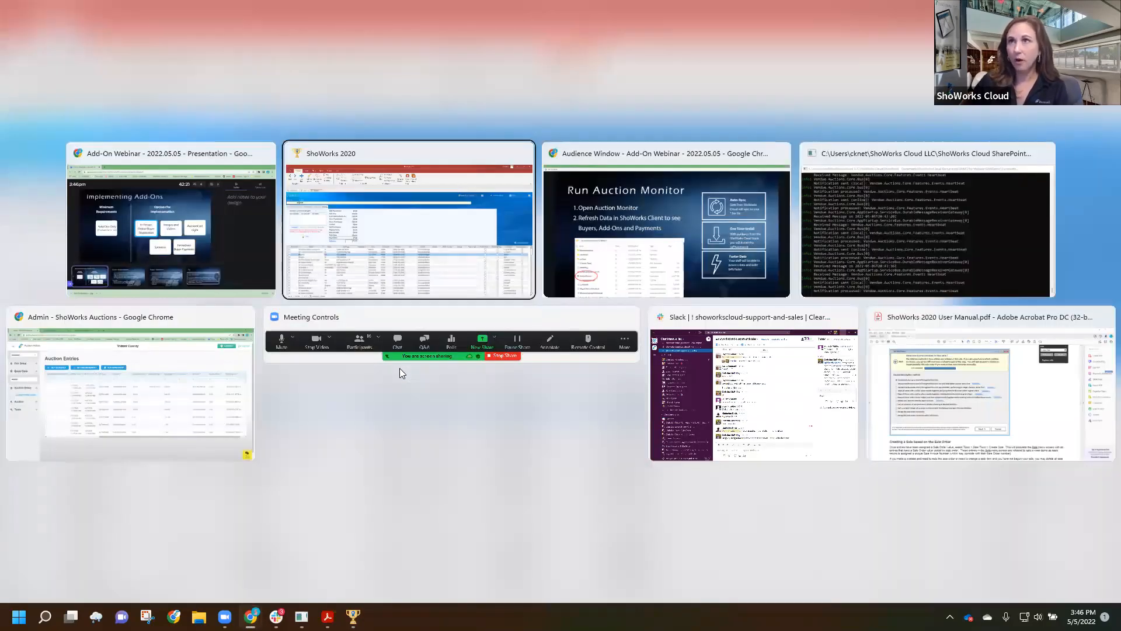
key("alt+Tab")
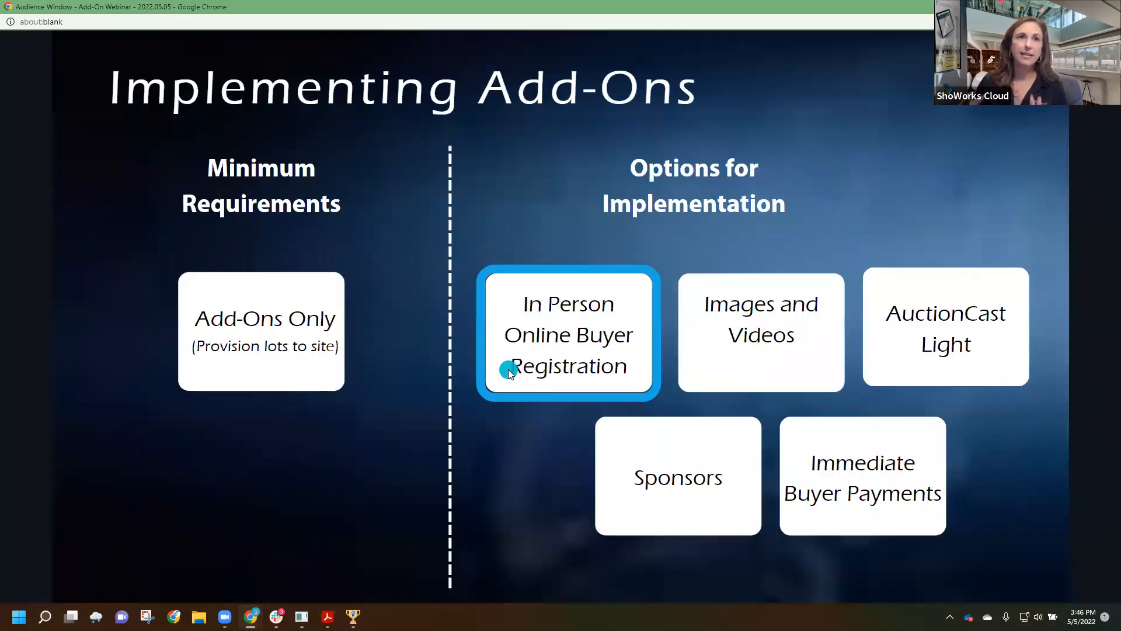